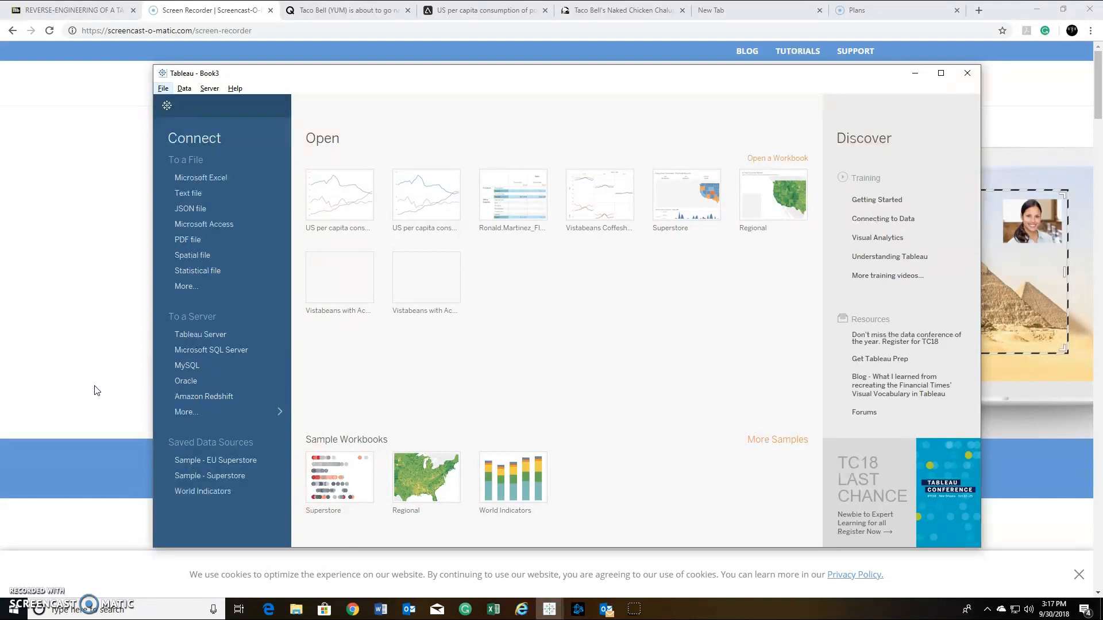
Switch to the Taco Bell article in the browser and examine its chart of US per capita consumption of poultry and livestock.
click(332, 11)
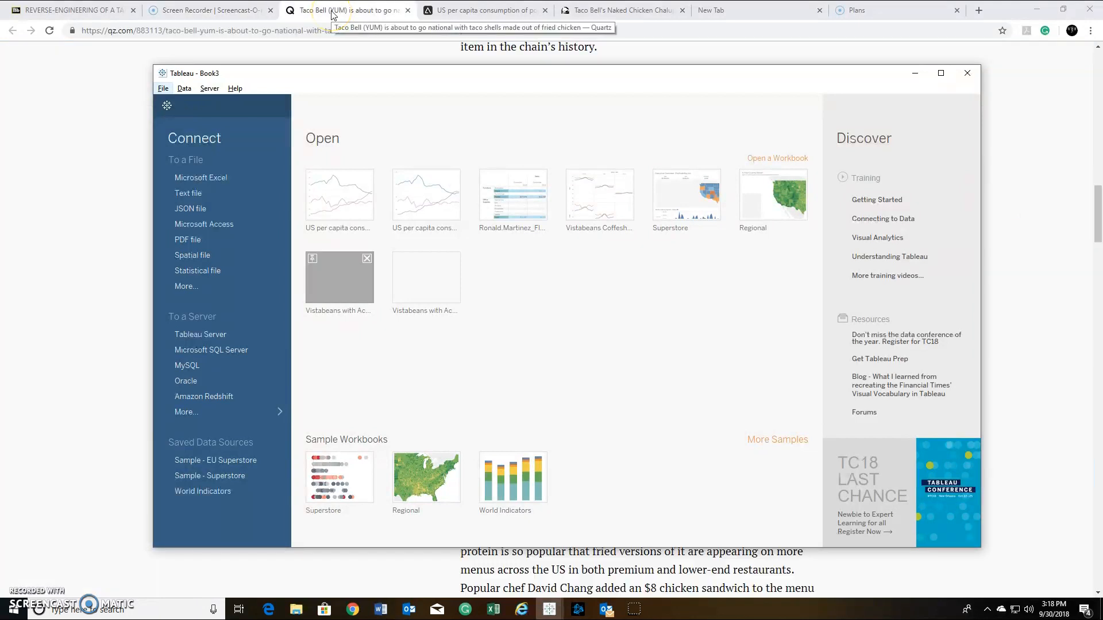
scroll(357, 140, up, 8)
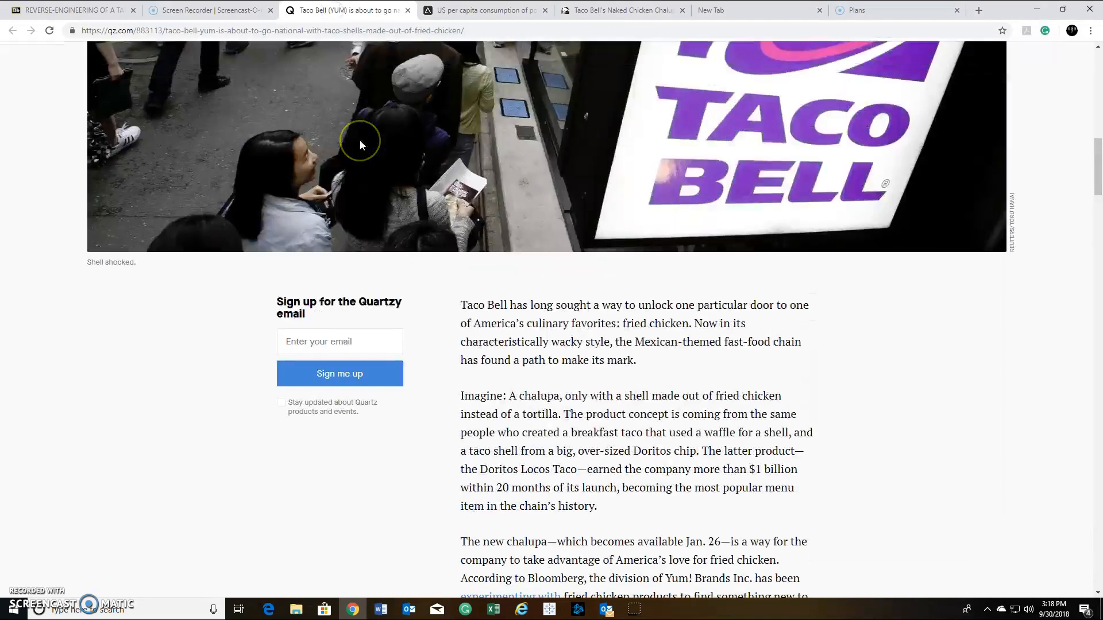
scroll(361, 144, down, 6)
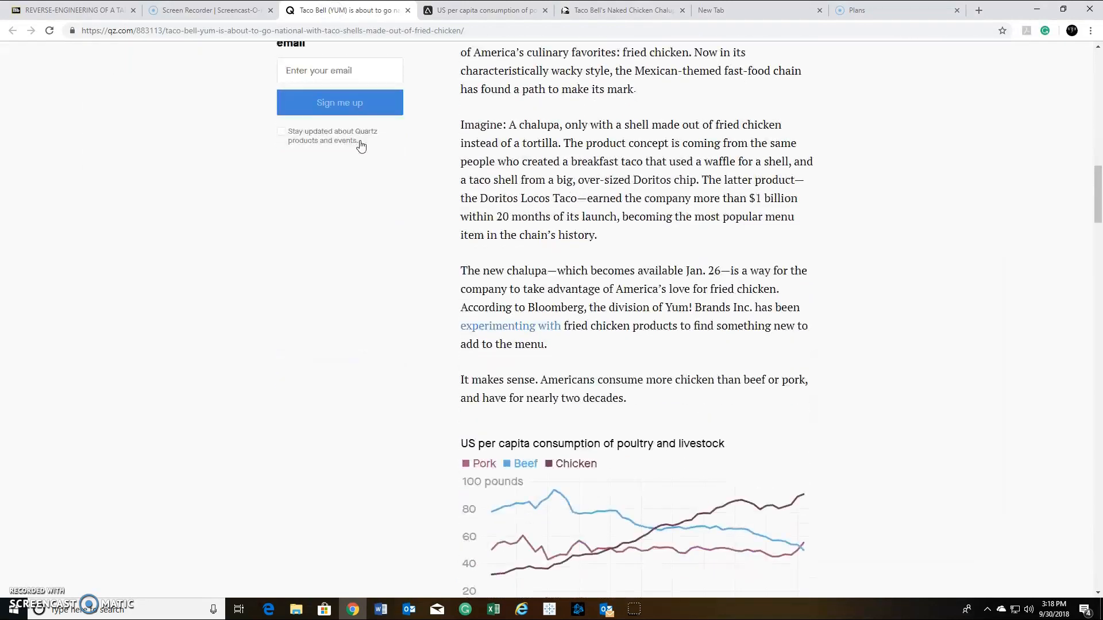
scroll(483, 416, down, 2)
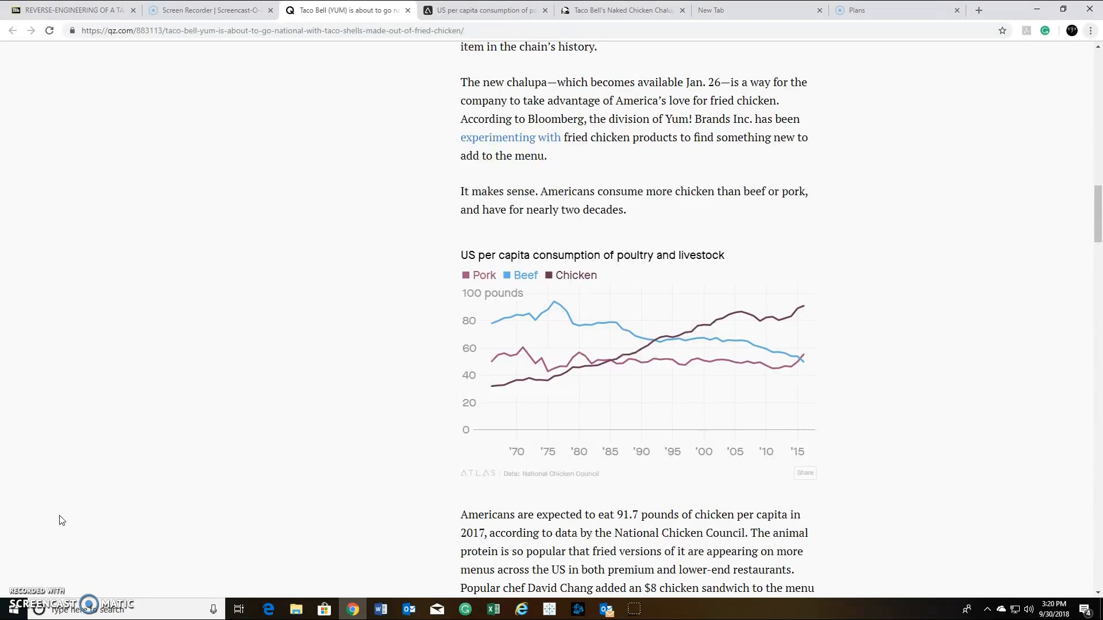
click(83, 517)
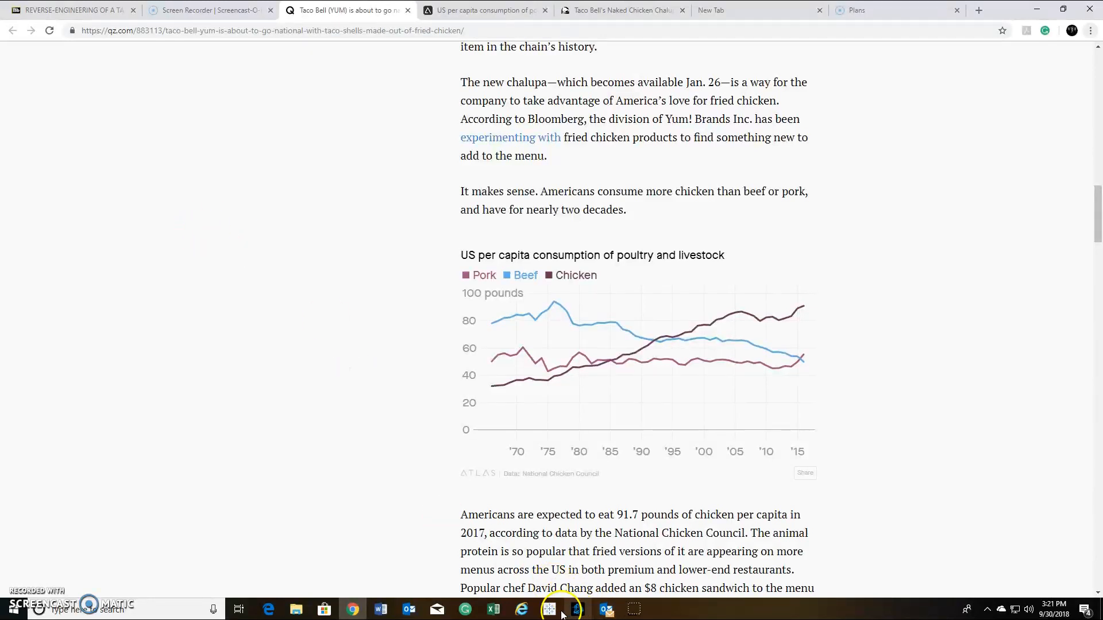
Switch to Tableau, connect to the US per capita consumption Excel workbook in the Week 5 folder, and open Sheet 1.
click(550, 611)
click(504, 591)
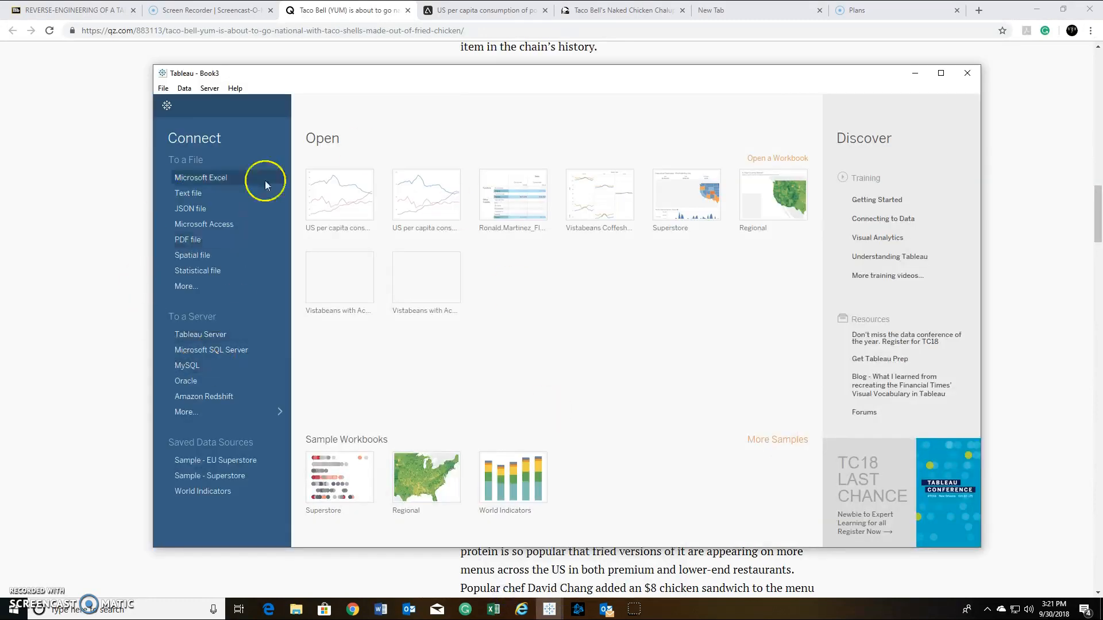
click(237, 177)
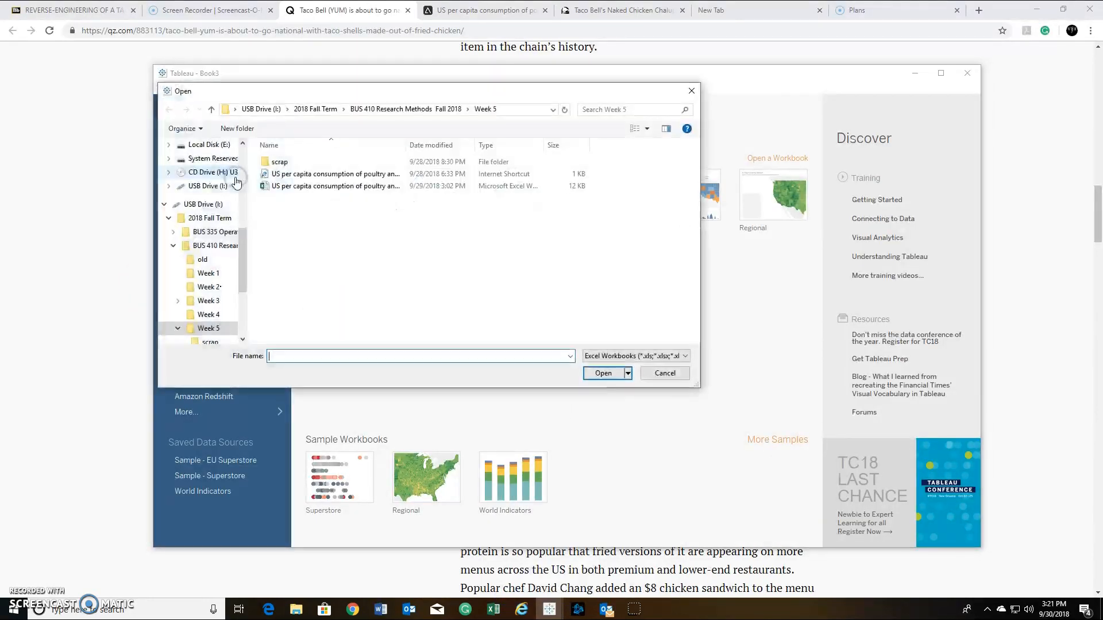
double_click(291, 188)
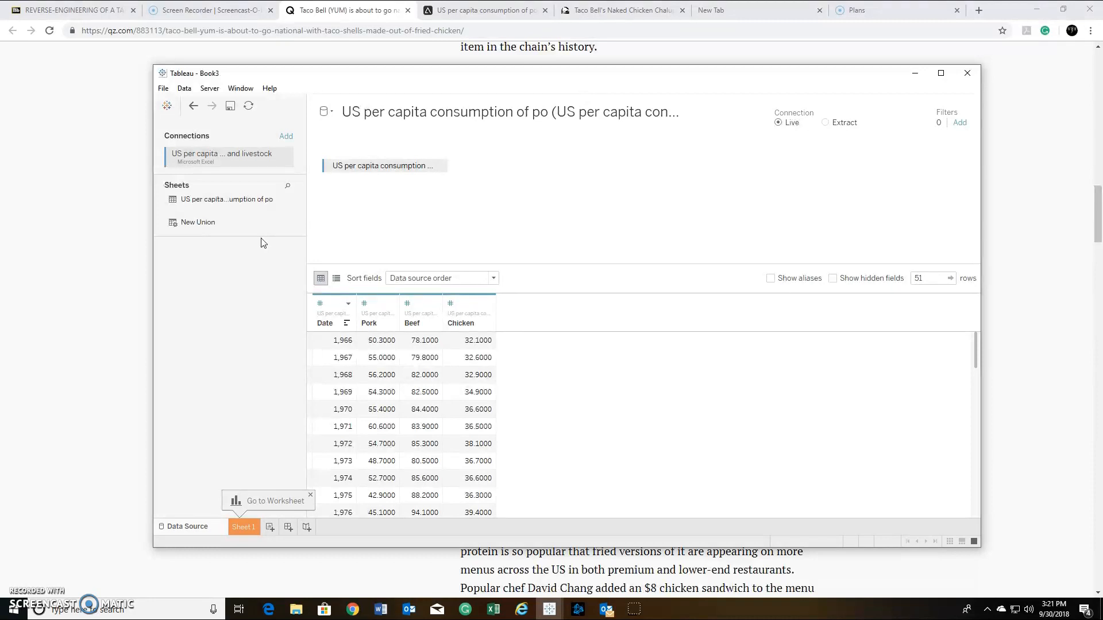
click(282, 260)
click(251, 527)
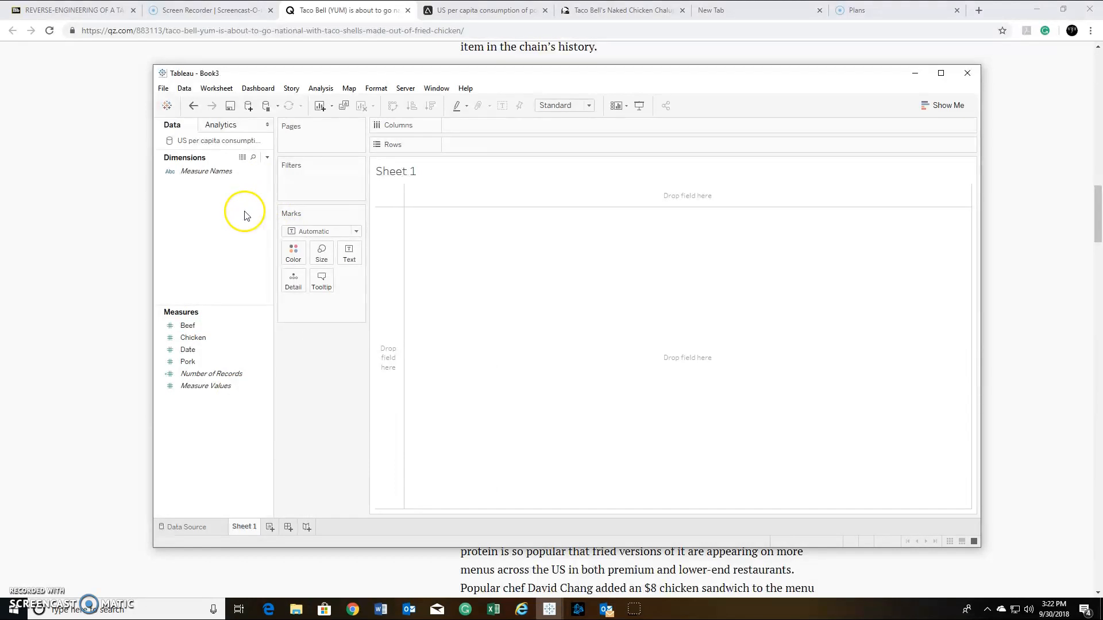
Move the Date field from the measures to the dimensions and change its data type to Date.
click(192, 326)
drag(190, 350, 202, 201)
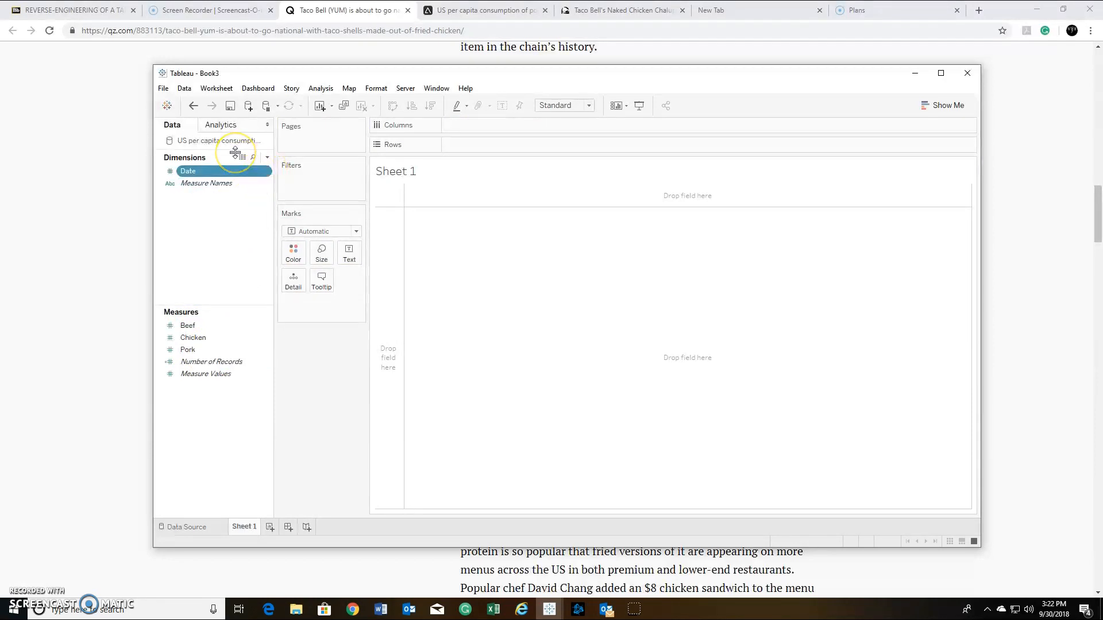
click(267, 175)
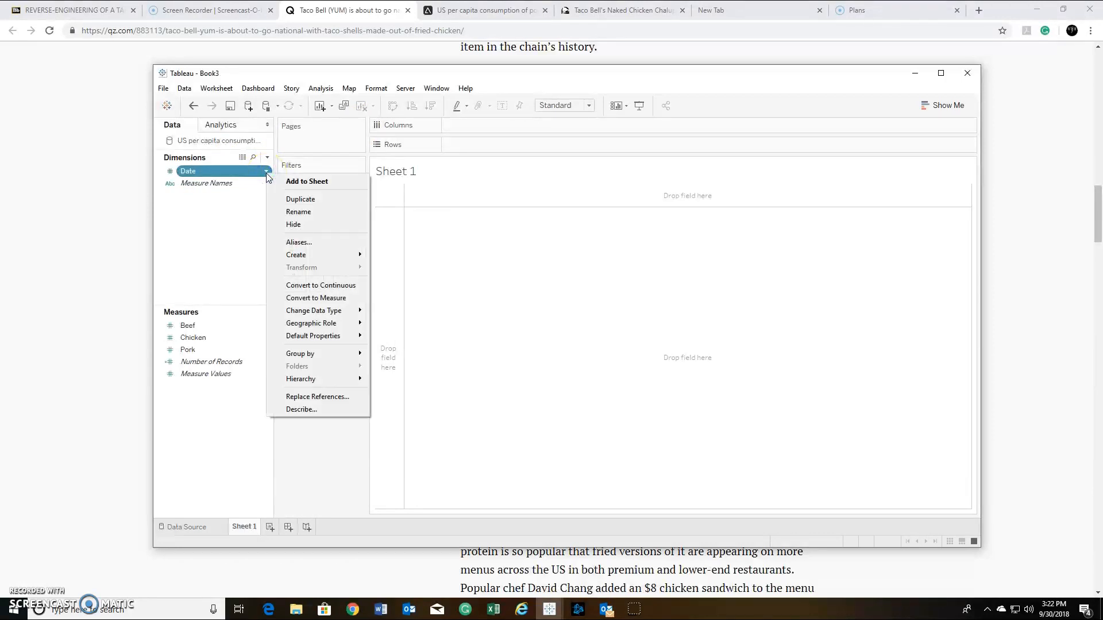
mouse_move(327, 310)
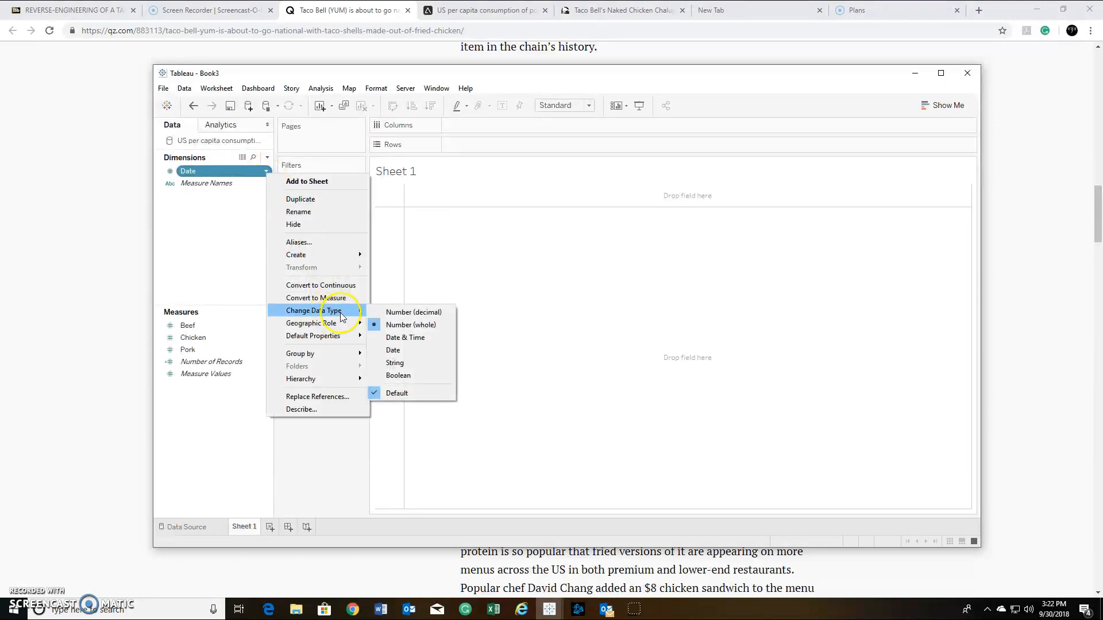
click(410, 353)
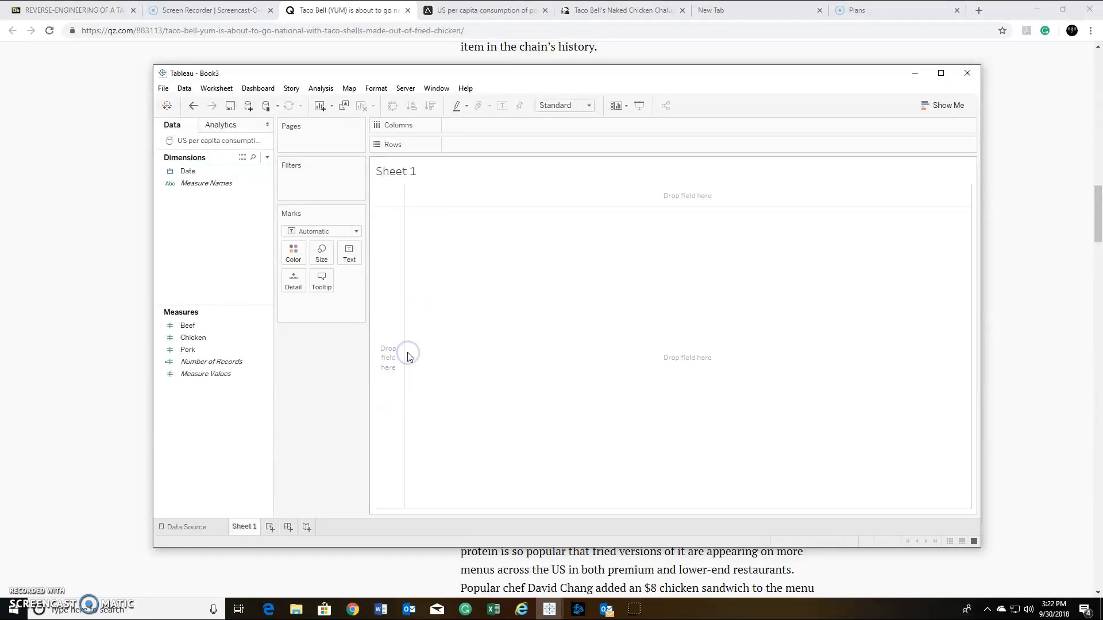
Place the Date dimension on Columns and set it to a continuous Year date value.
click(195, 183)
click(189, 172)
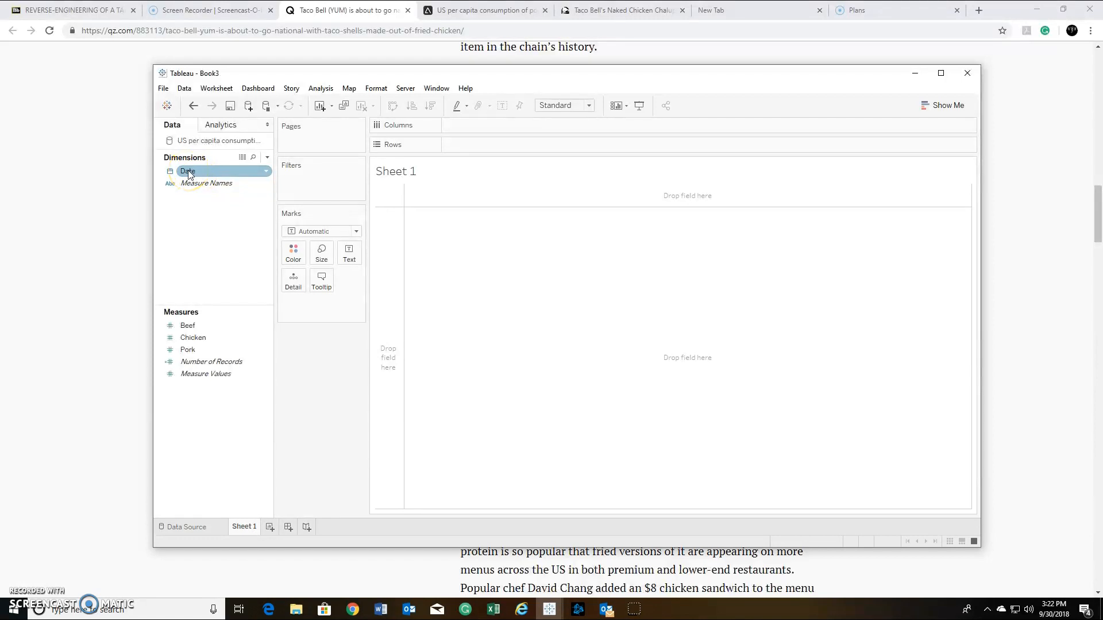
drag(227, 173, 479, 126)
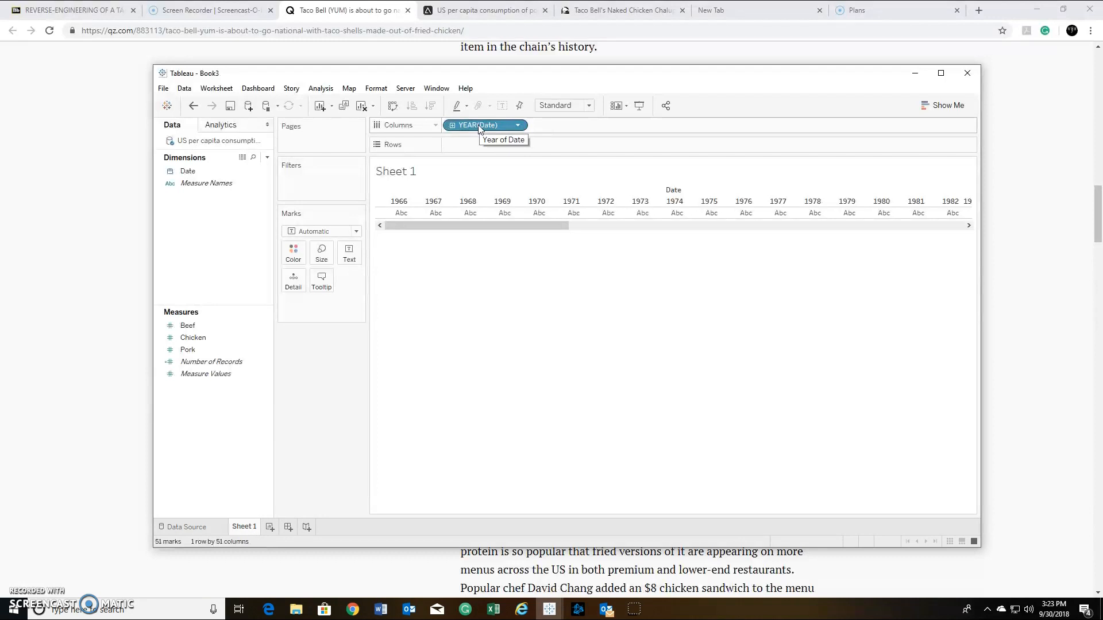
click(519, 126)
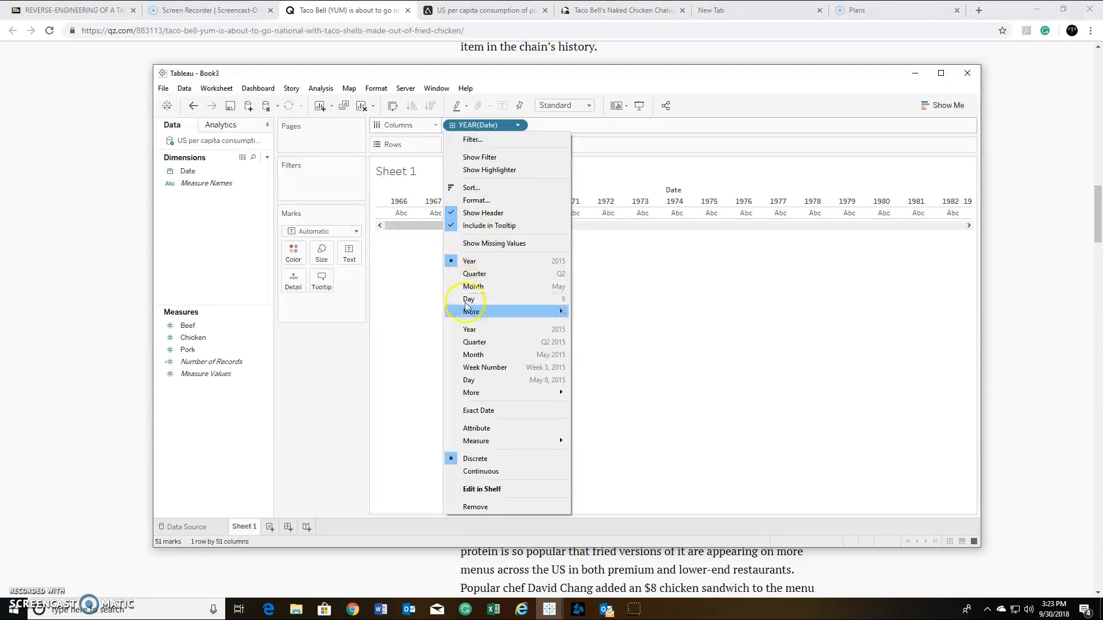
click(498, 472)
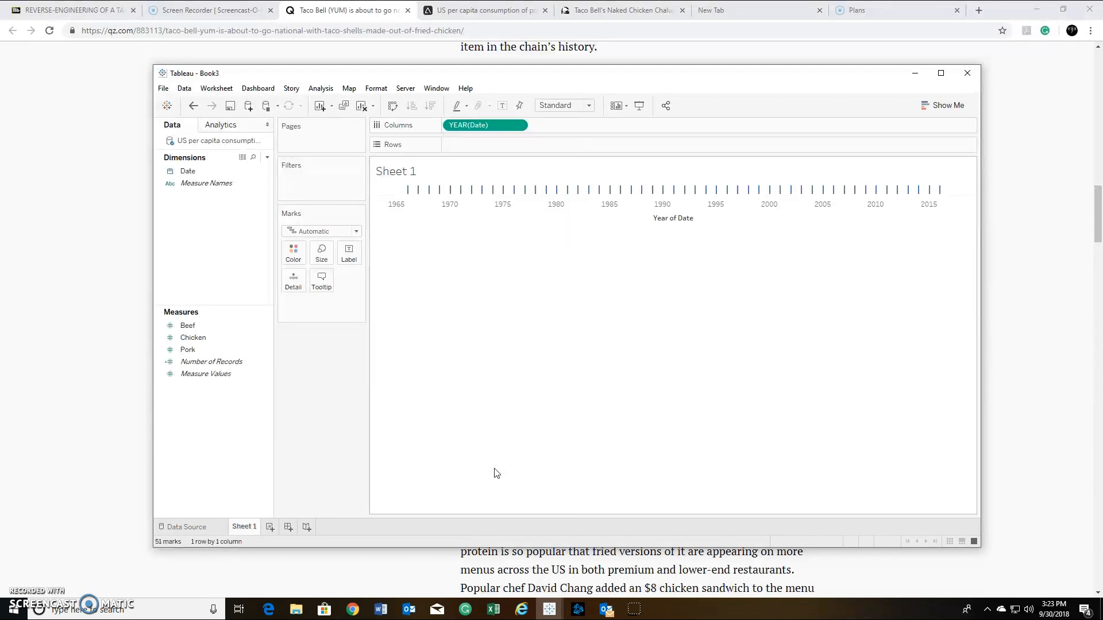
click(522, 127)
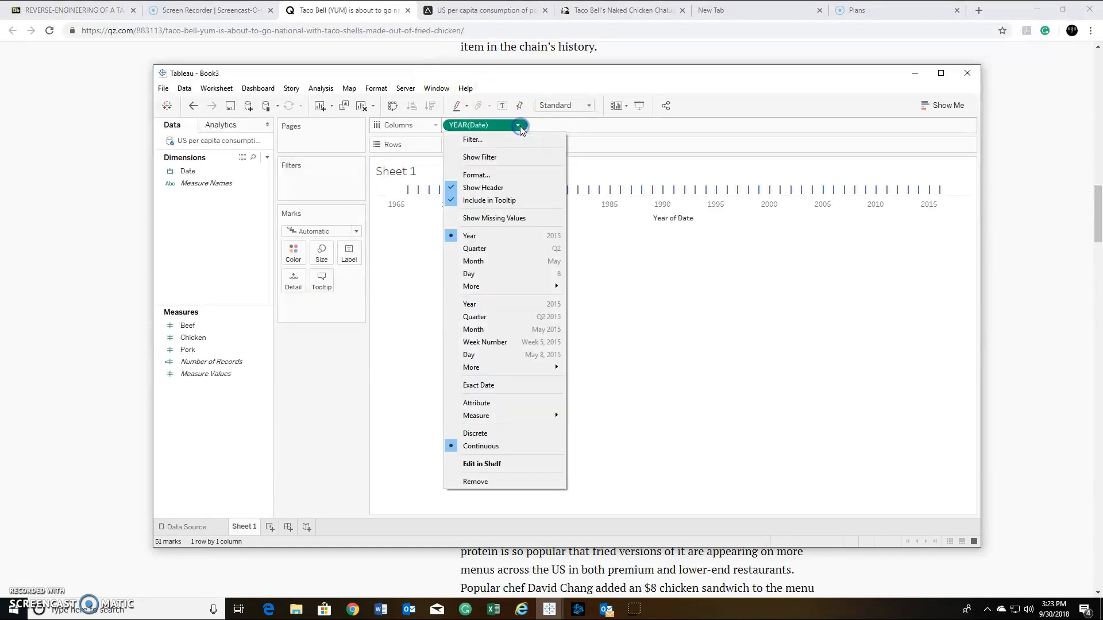
click(492, 305)
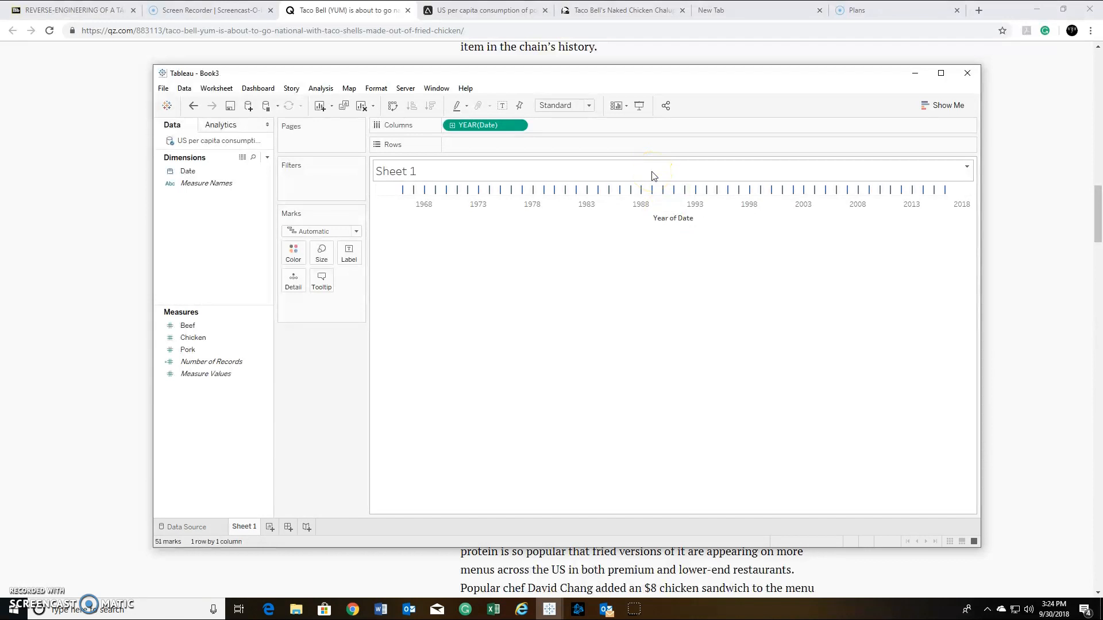
Format the Year of Date axis labels with the custom date format 'yy.
right_click(612, 208)
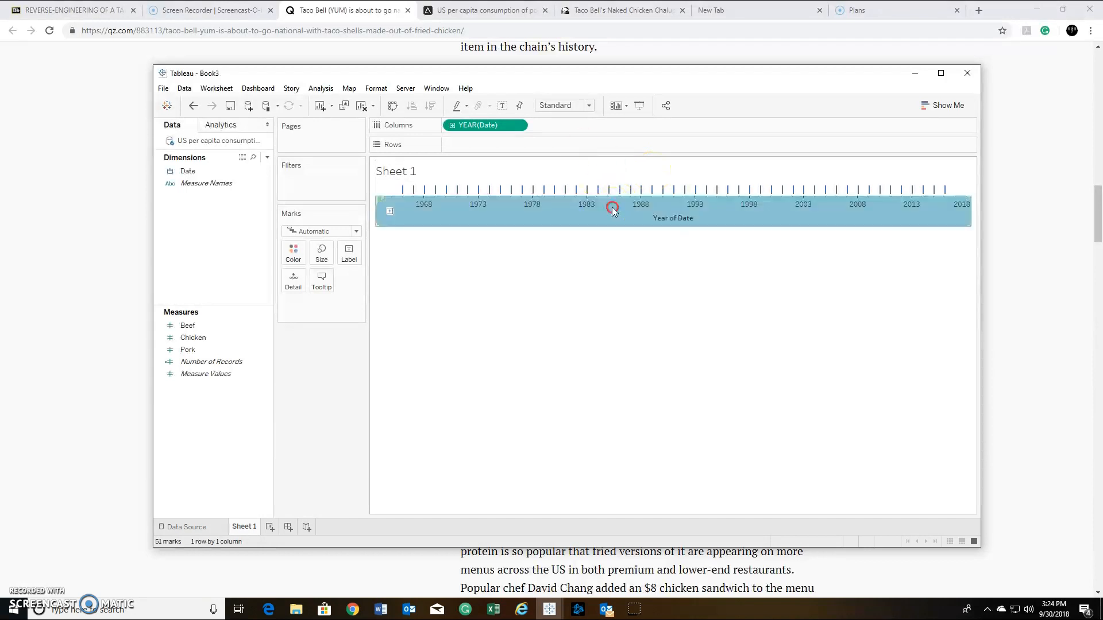
click(654, 263)
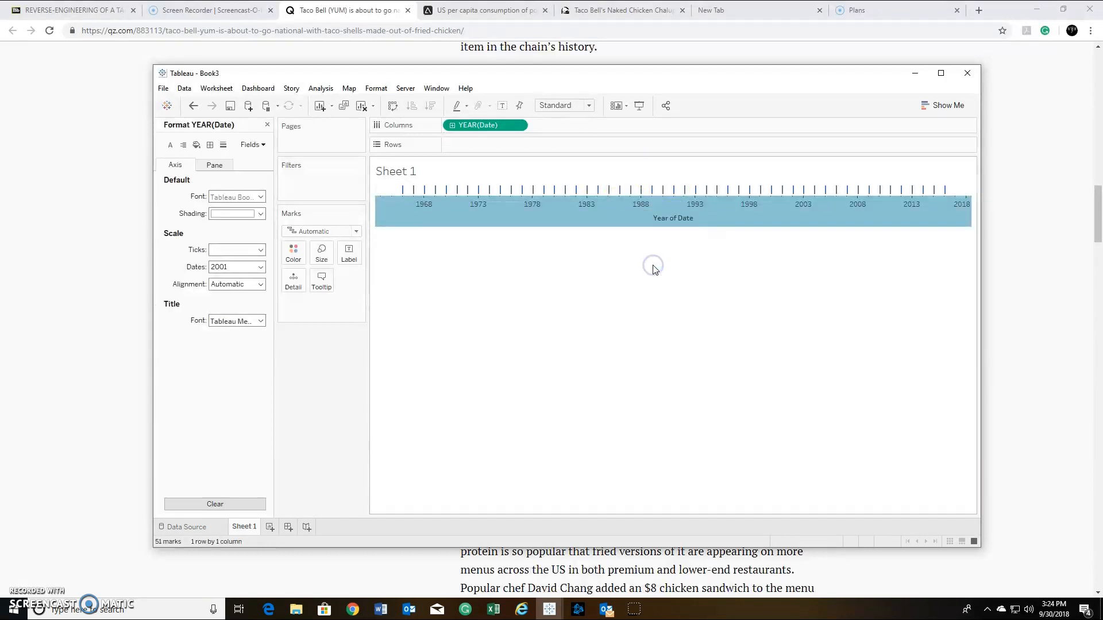
click(655, 262)
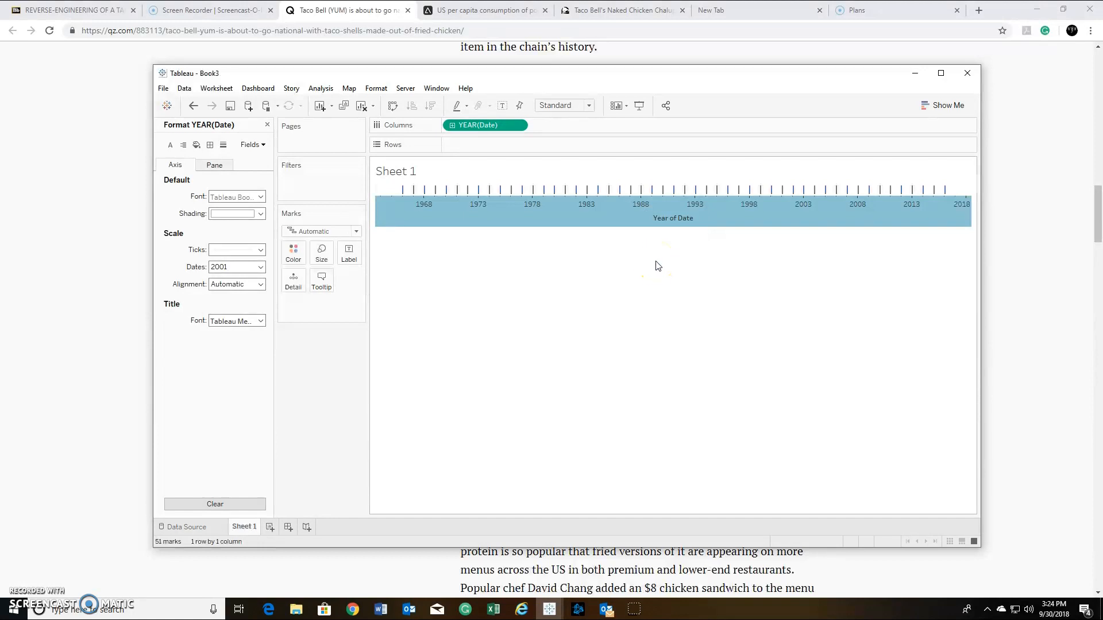
click(261, 268)
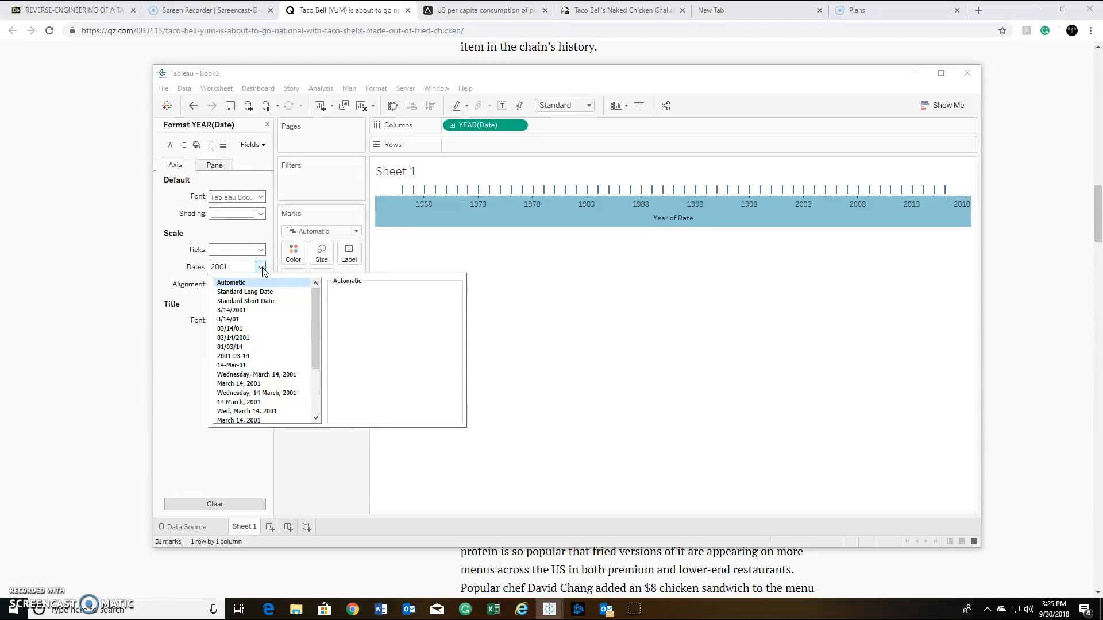
drag(313, 336, 316, 394)
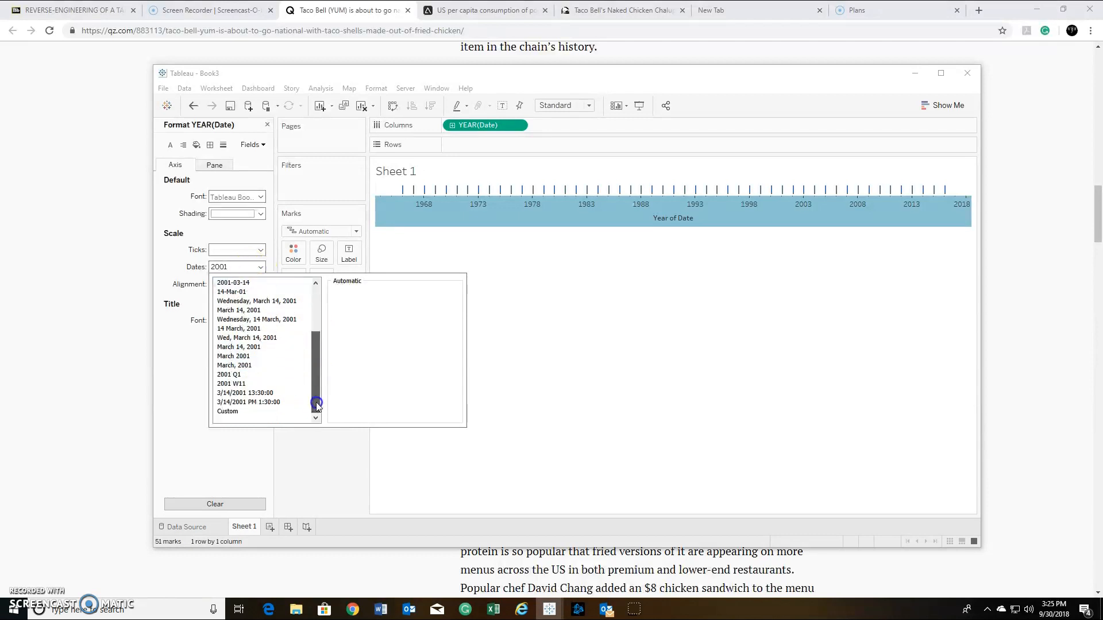
click(272, 413)
click(363, 303)
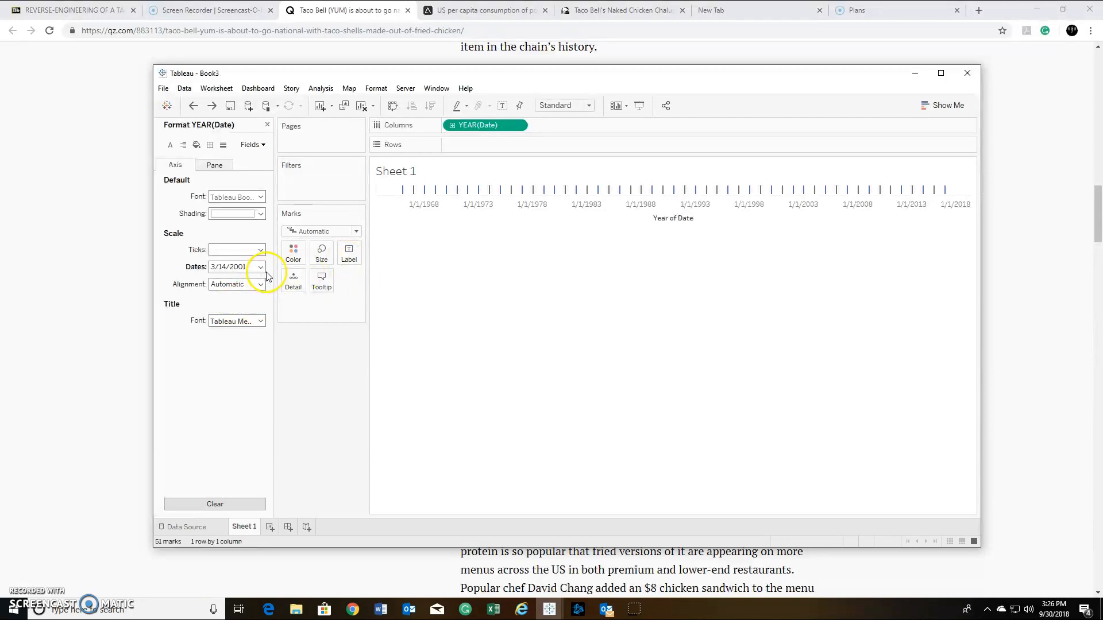
click(260, 267)
click(351, 305)
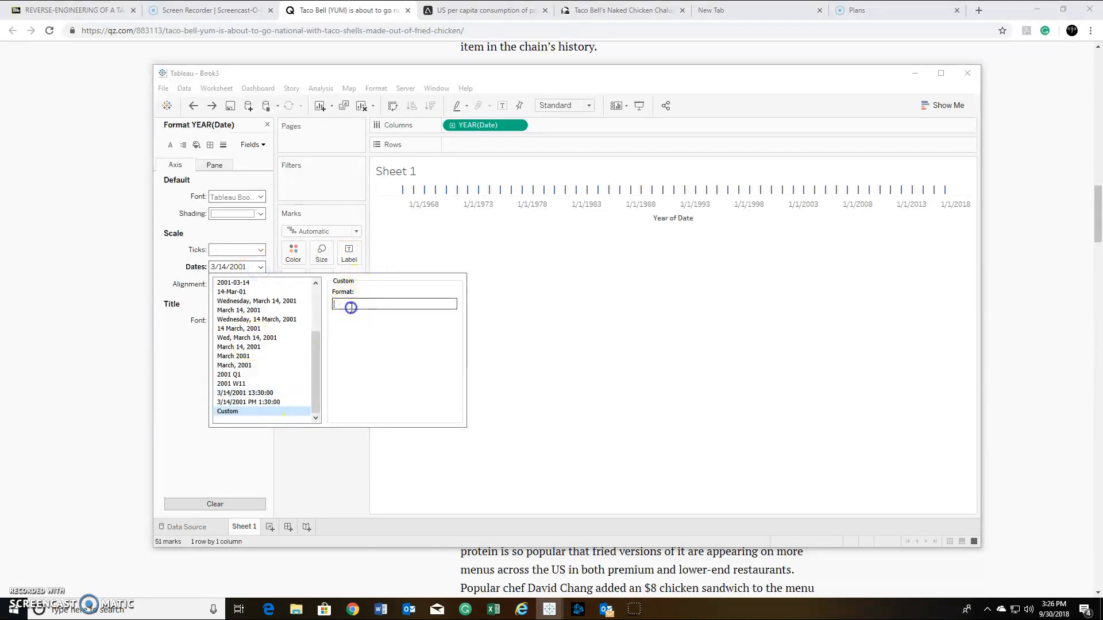
text('yy)
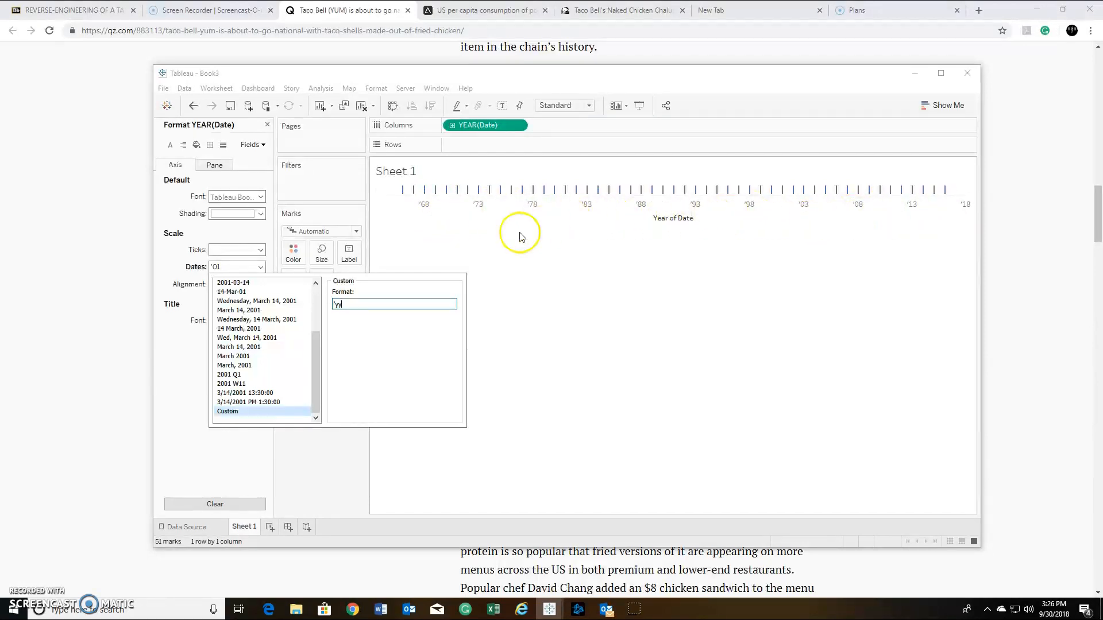
click(499, 288)
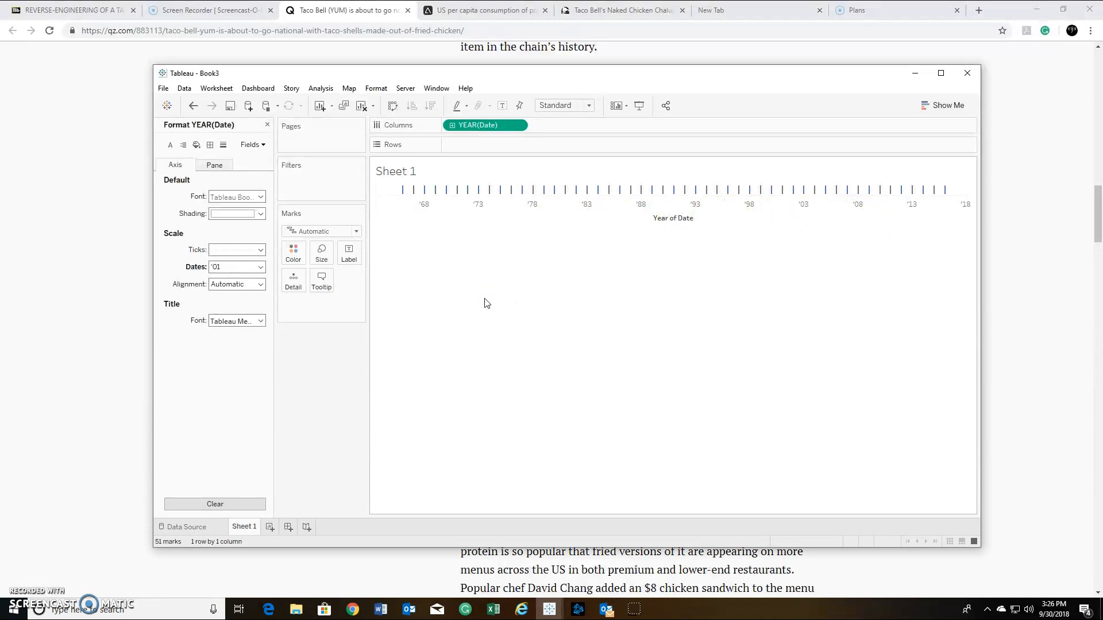
Hide times for the Year of Date axis and fix its range from 1/1/66 to 1/1/2016.
right_click(668, 222)
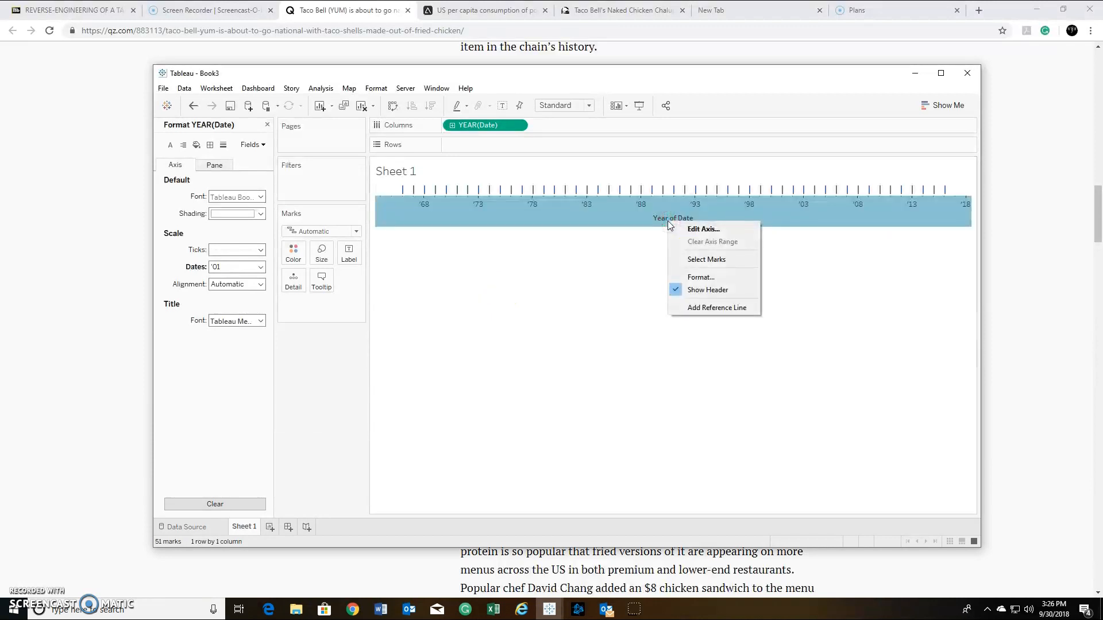
click(683, 231)
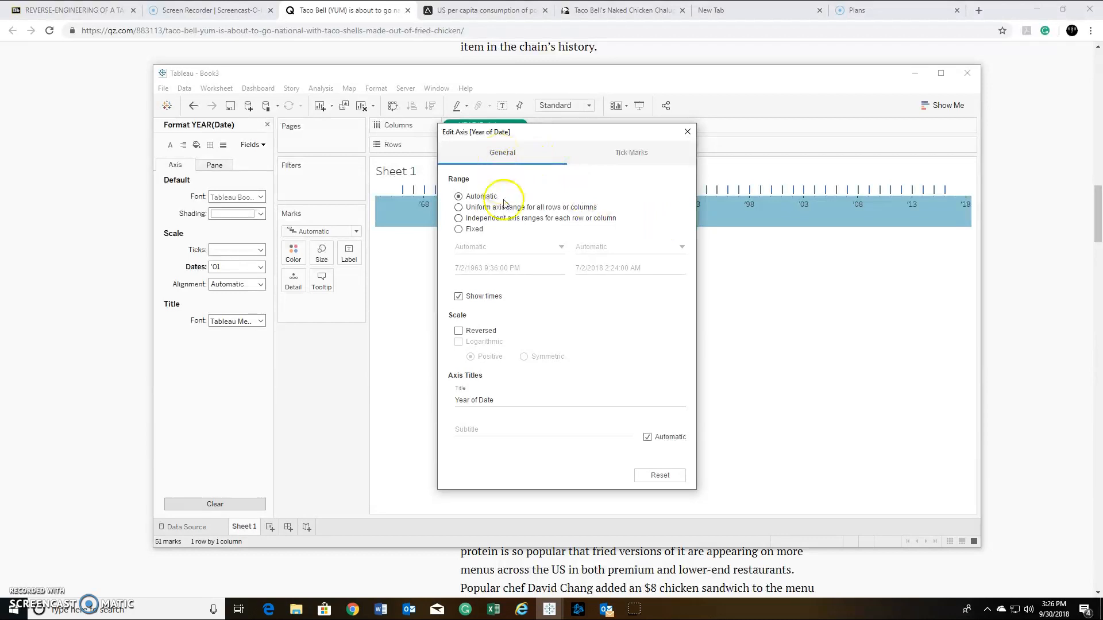
click(480, 297)
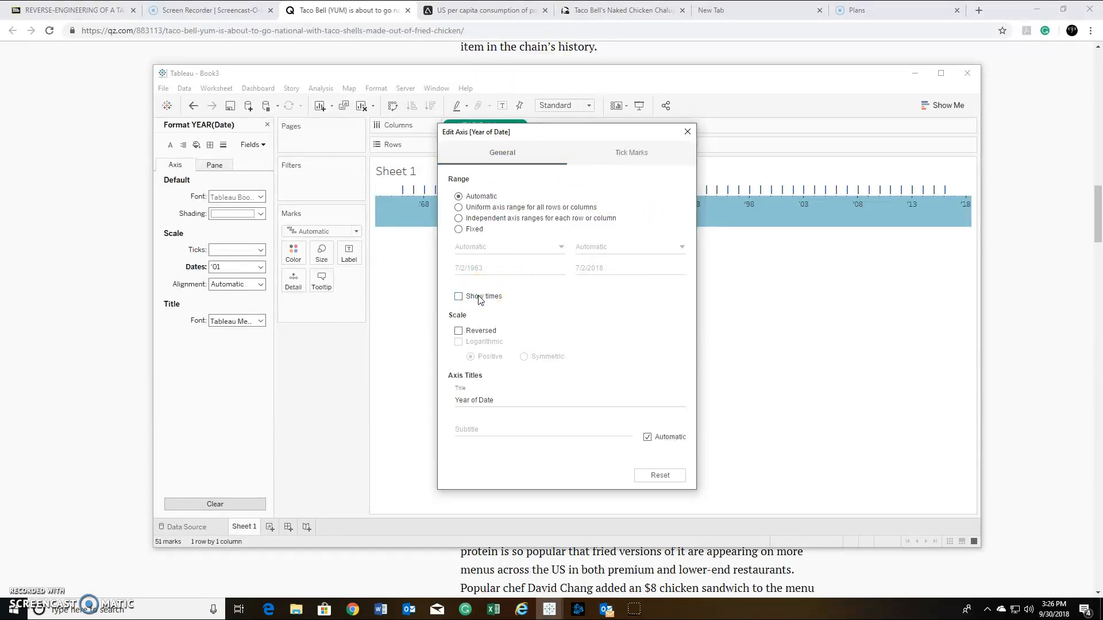
click(486, 228)
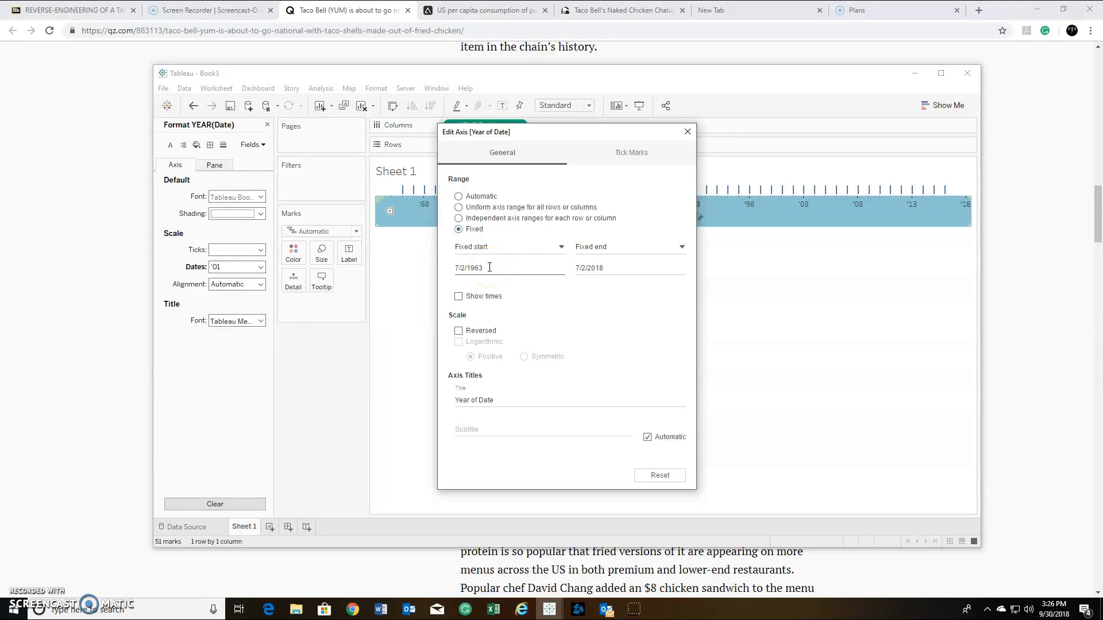
double_click(490, 267)
text(1)
key(Tab)
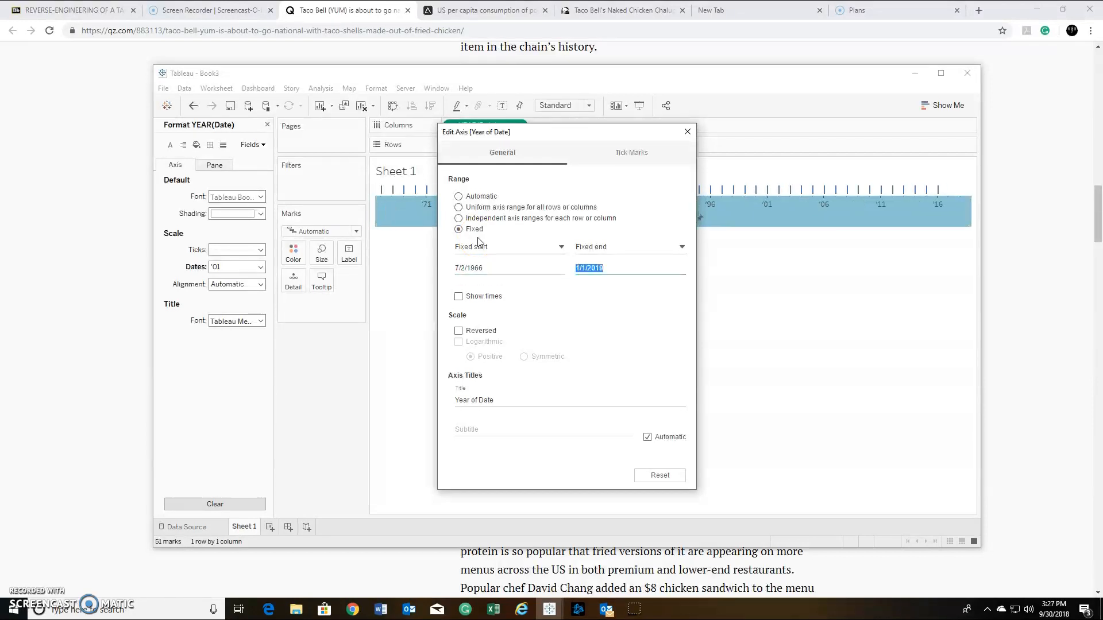
key(Right)
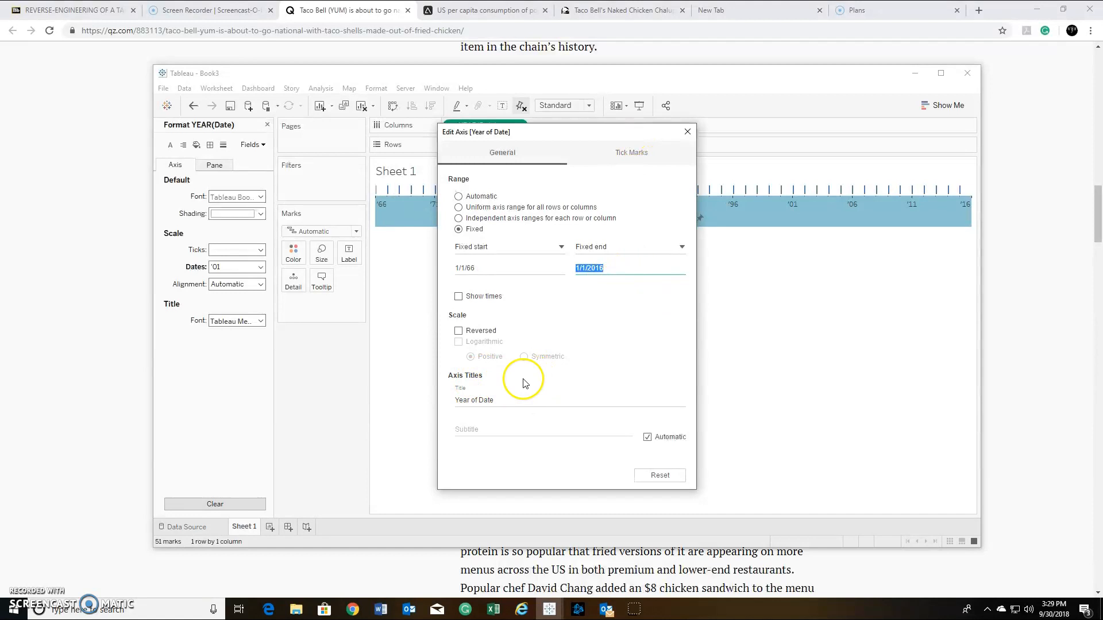
Remove the Year of Date axis title and set fixed major tick marks every two years.
triple_click(488, 400)
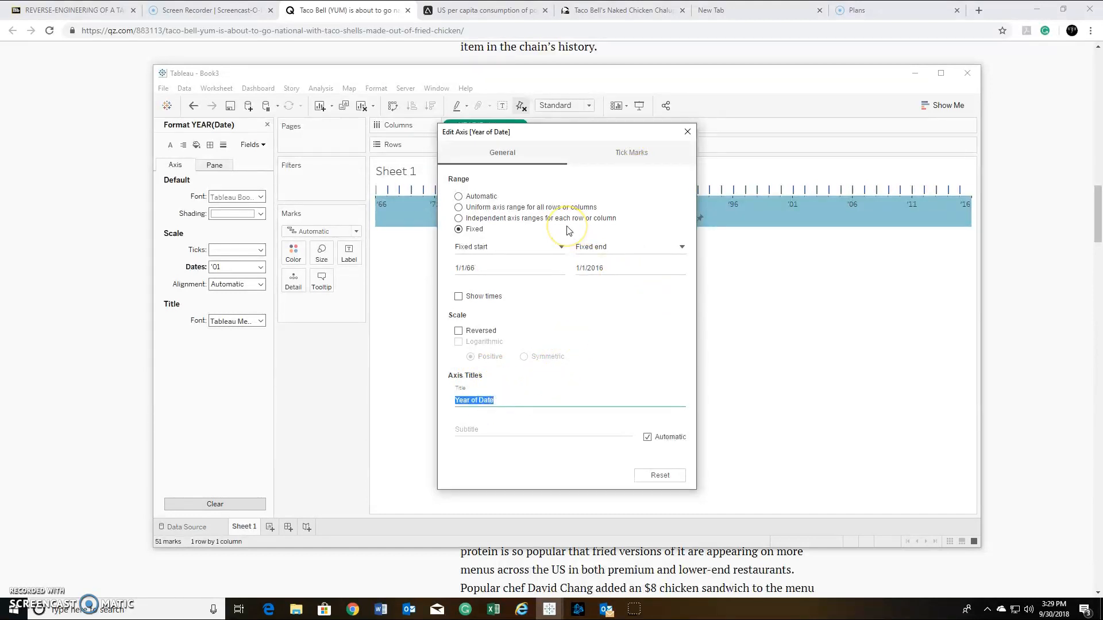
key(BackSpace)
click(630, 153)
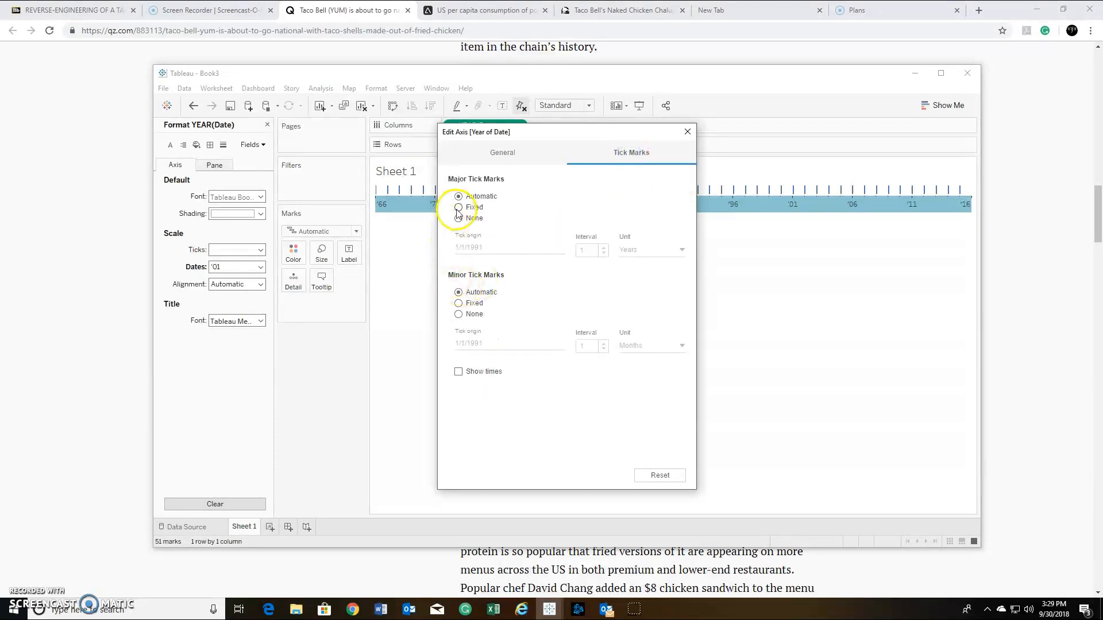
click(460, 208)
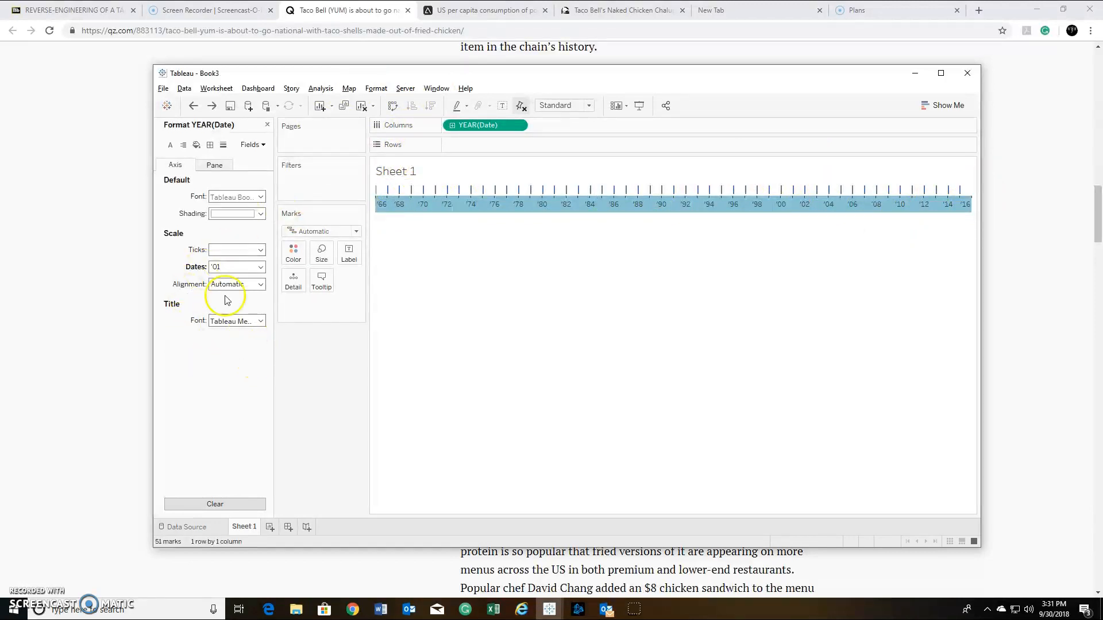
Plot Measure Values against the year axis and inspect points on the resulting lines.
click(267, 125)
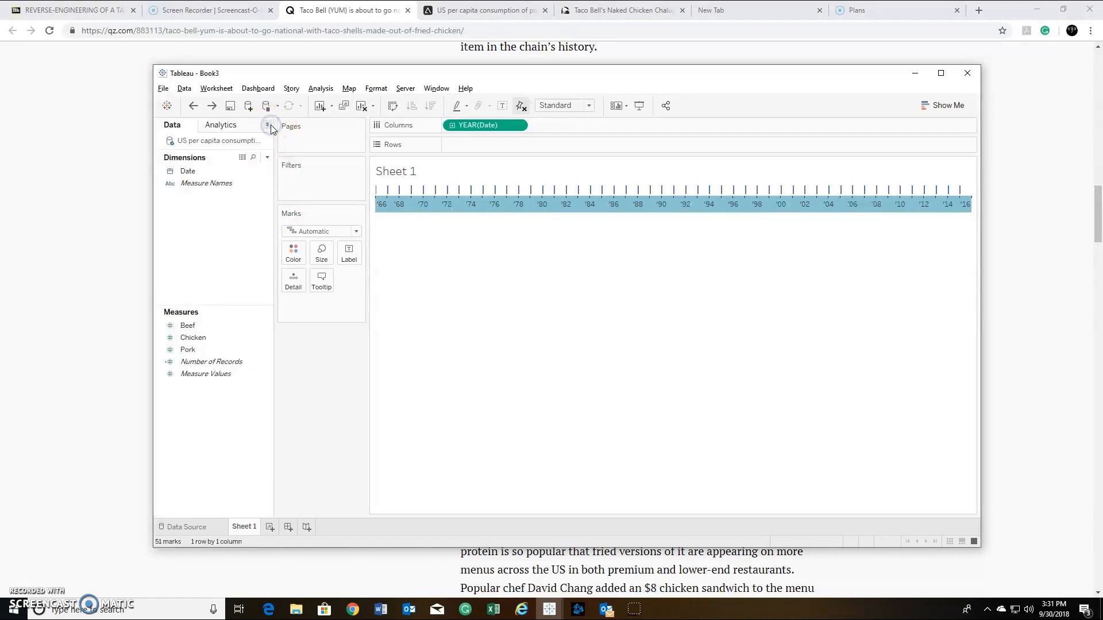
double_click(218, 375)
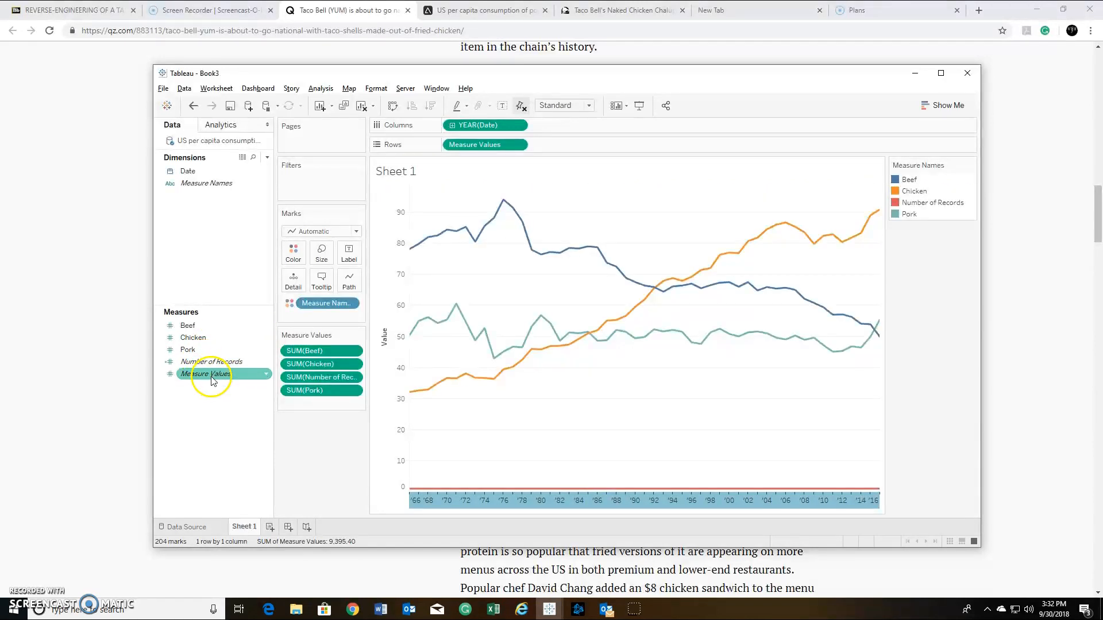
mouse_move(509, 207)
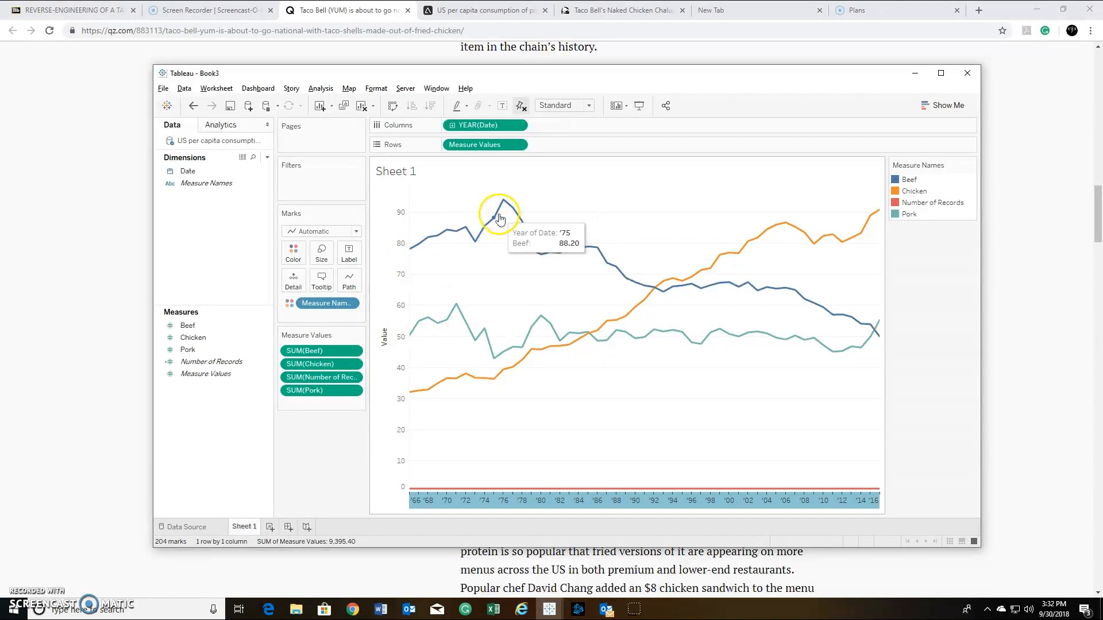
mouse_move(458, 309)
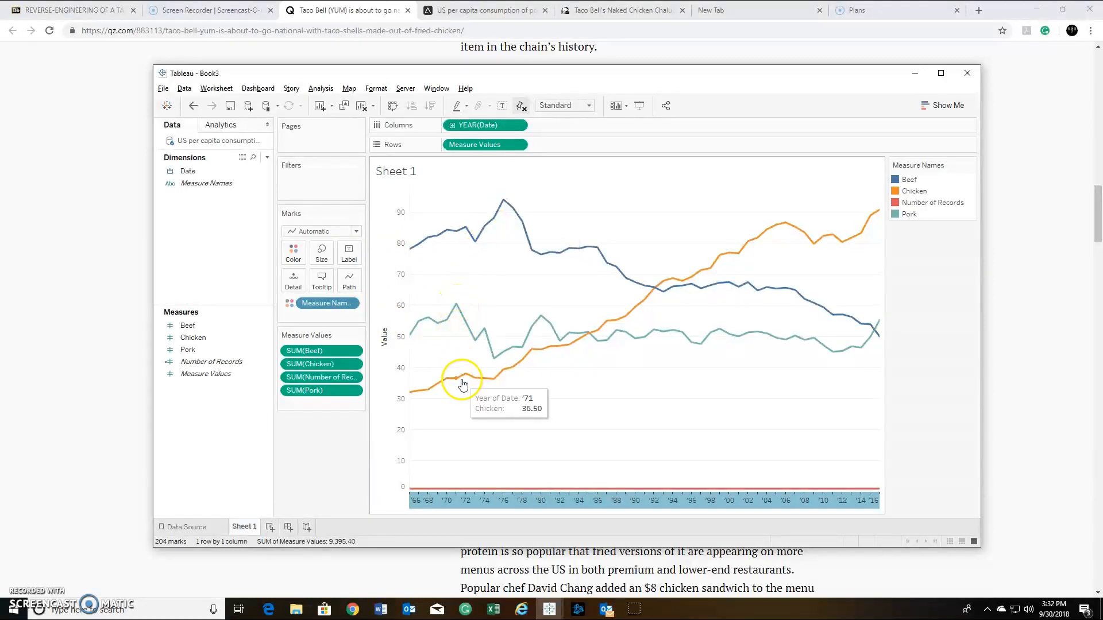
Filter Measure Names to exclude Number of Records, keeping Beef, Chicken and Pork.
mouse_move(453, 493)
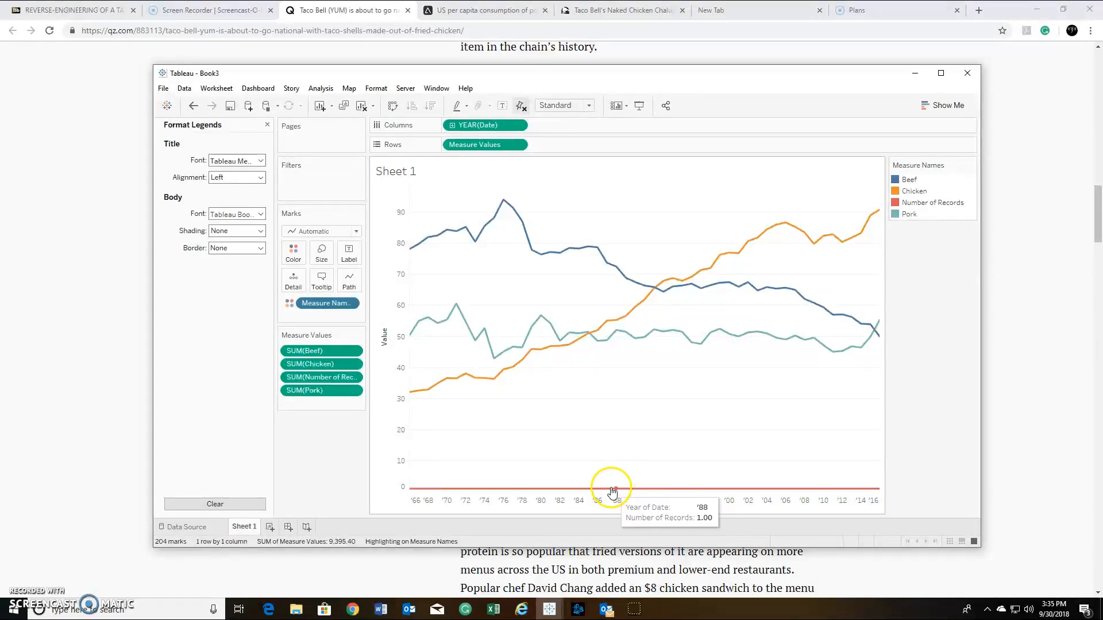
click(351, 304)
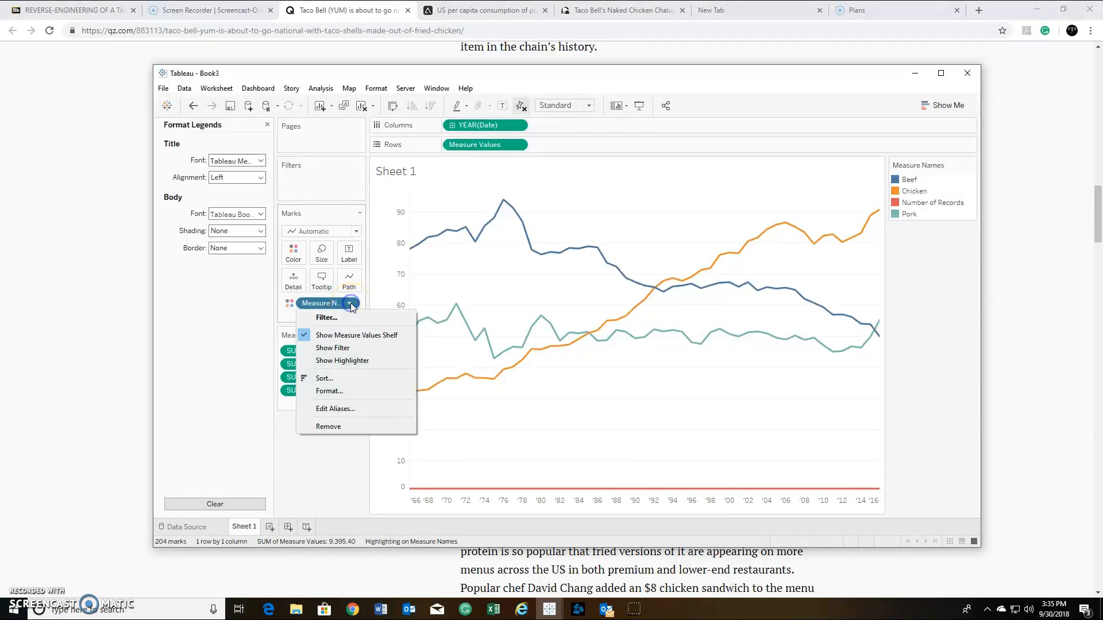
click(348, 318)
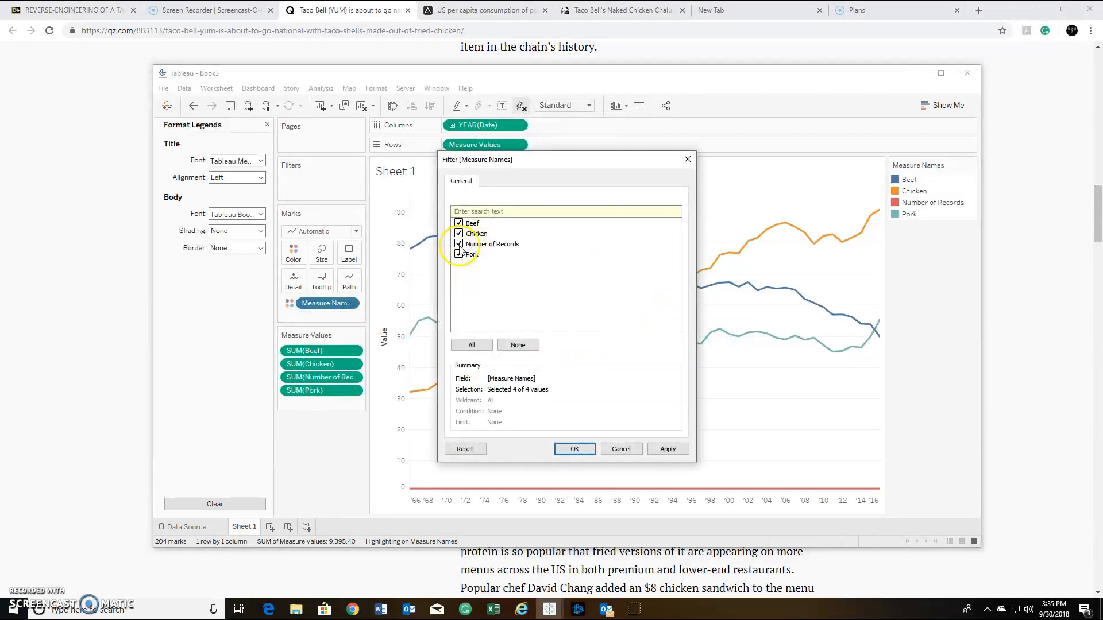
click(668, 448)
click(574, 449)
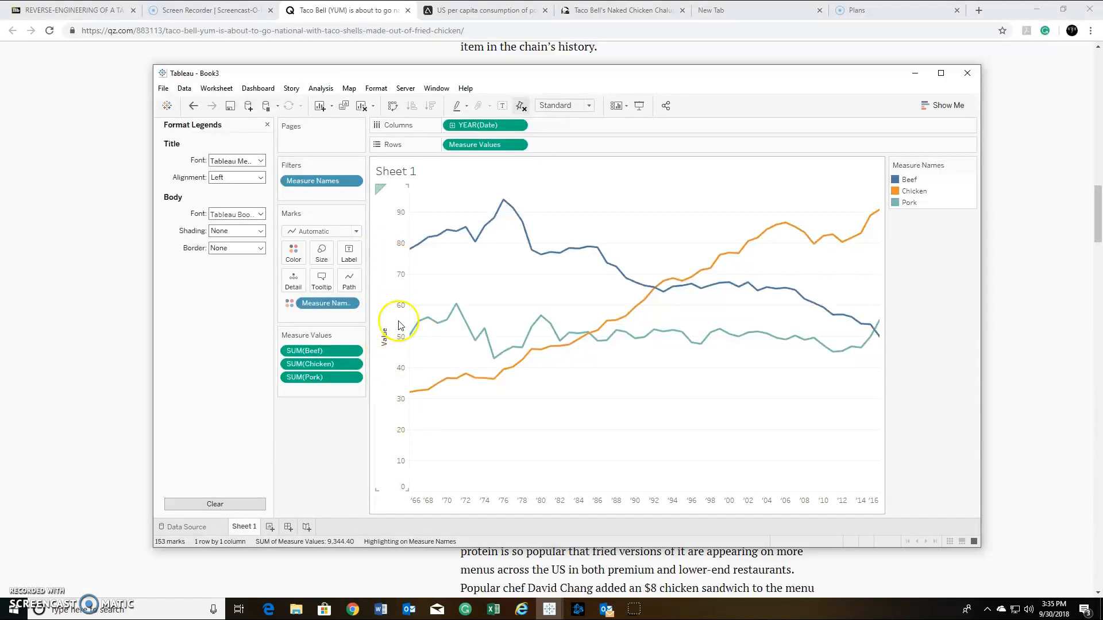
Fix the Measure Values axis range from 0 to 100 and remove its title.
right_click(389, 352)
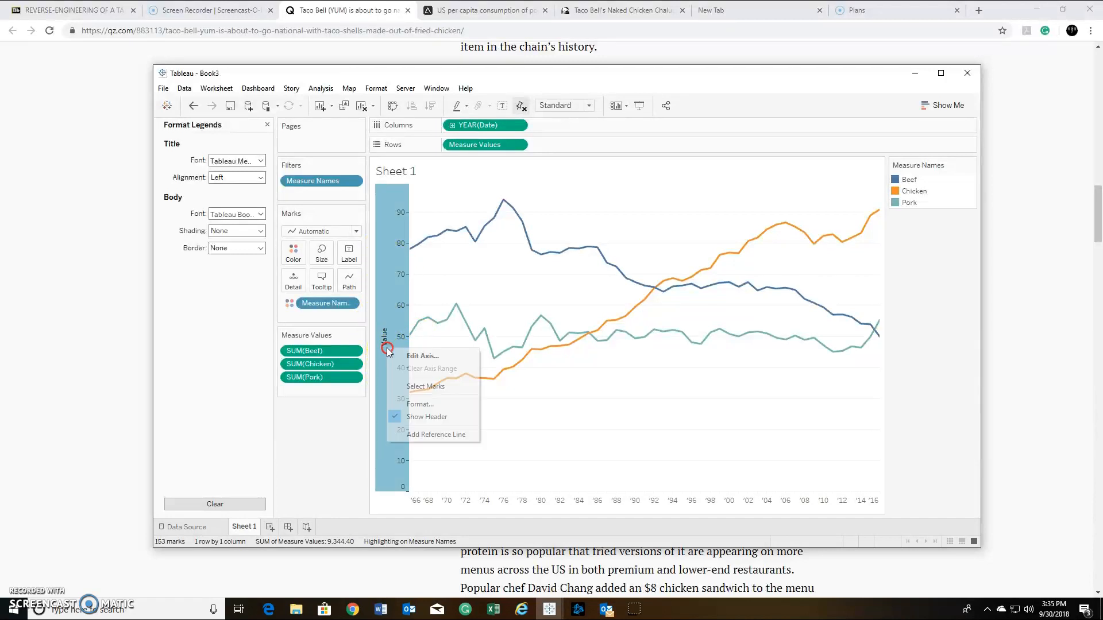
click(451, 357)
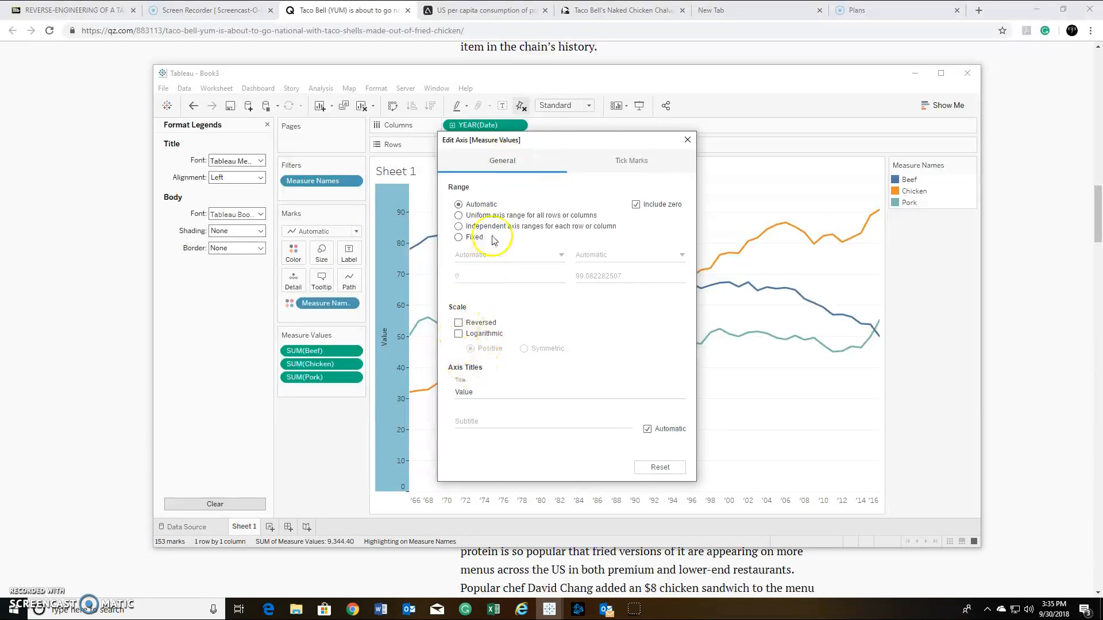
click(468, 238)
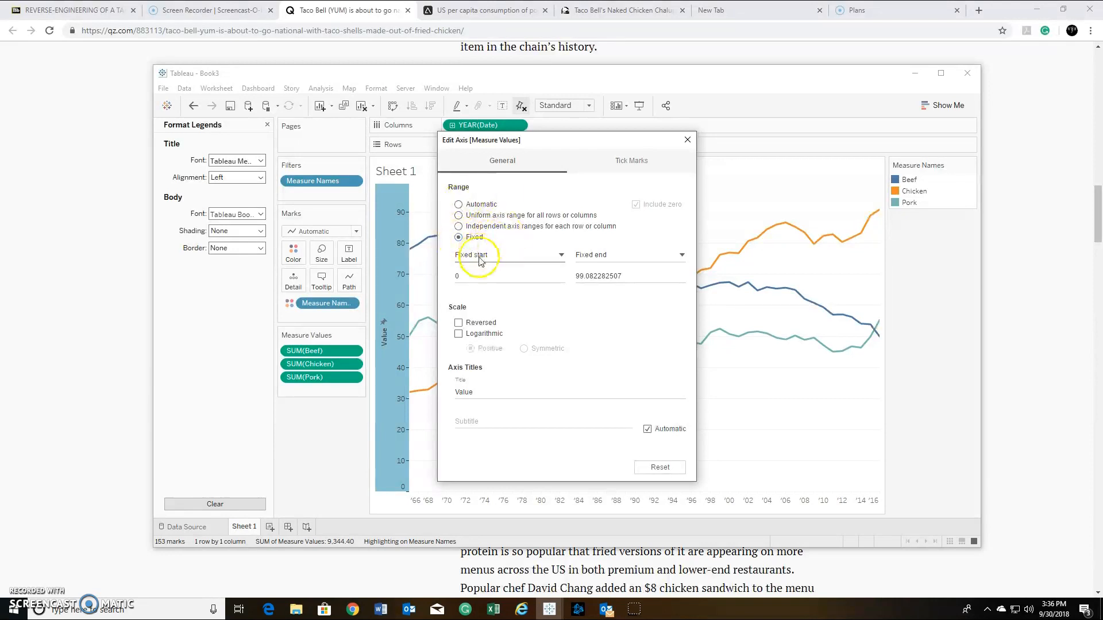
double_click(607, 276)
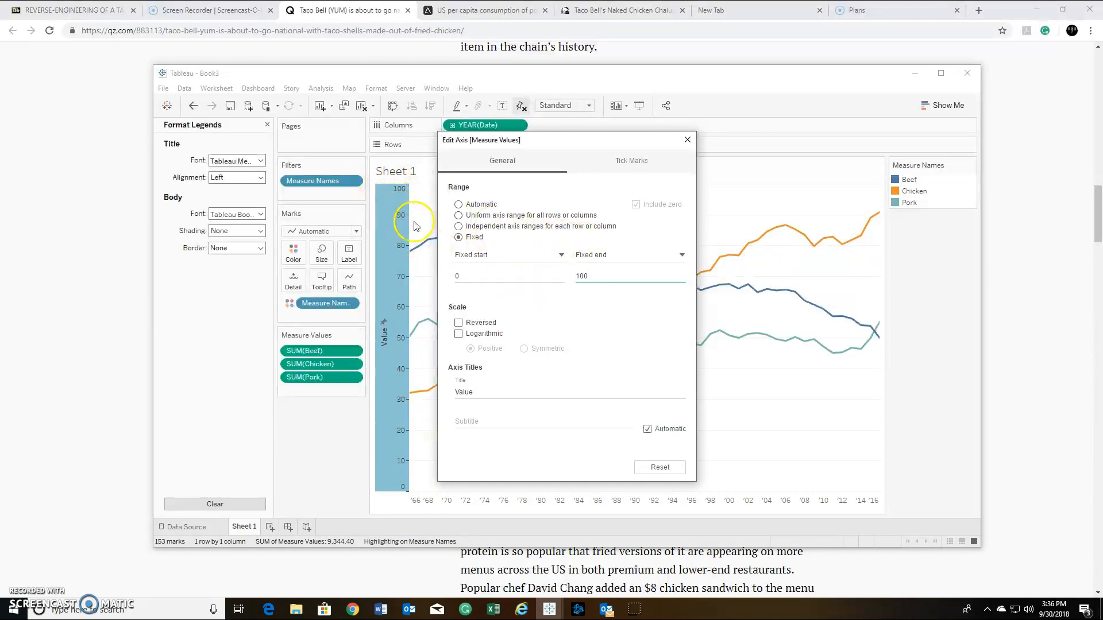
click(491, 391)
double_click(486, 391)
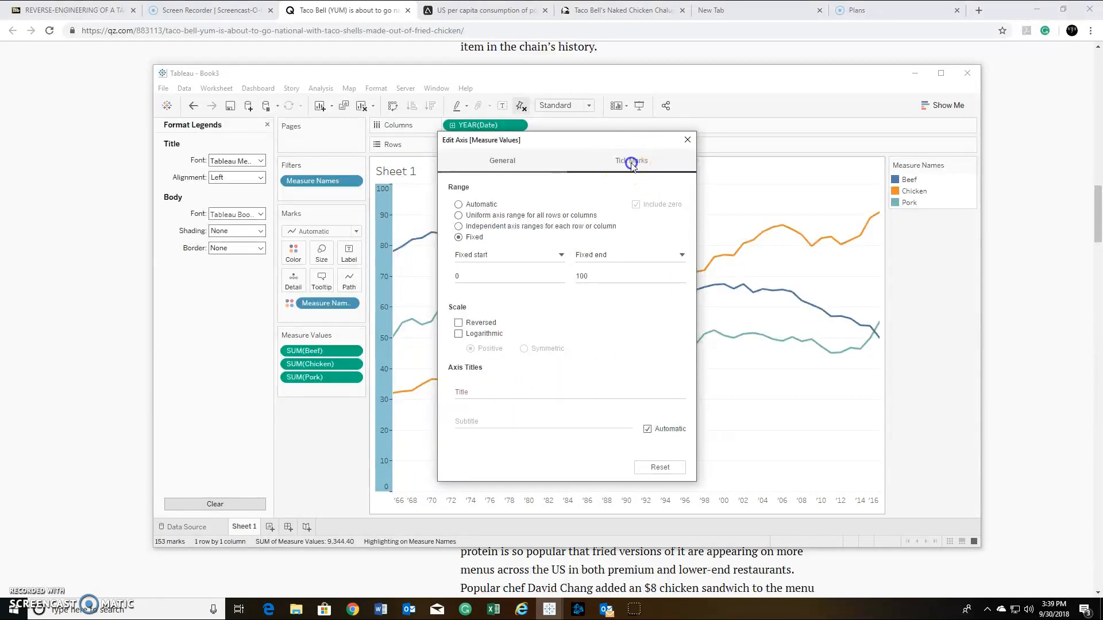
Set the value axis's major tick marks to fixed with origin 20 and interval 20, comparing with the article's chart.
click(629, 161)
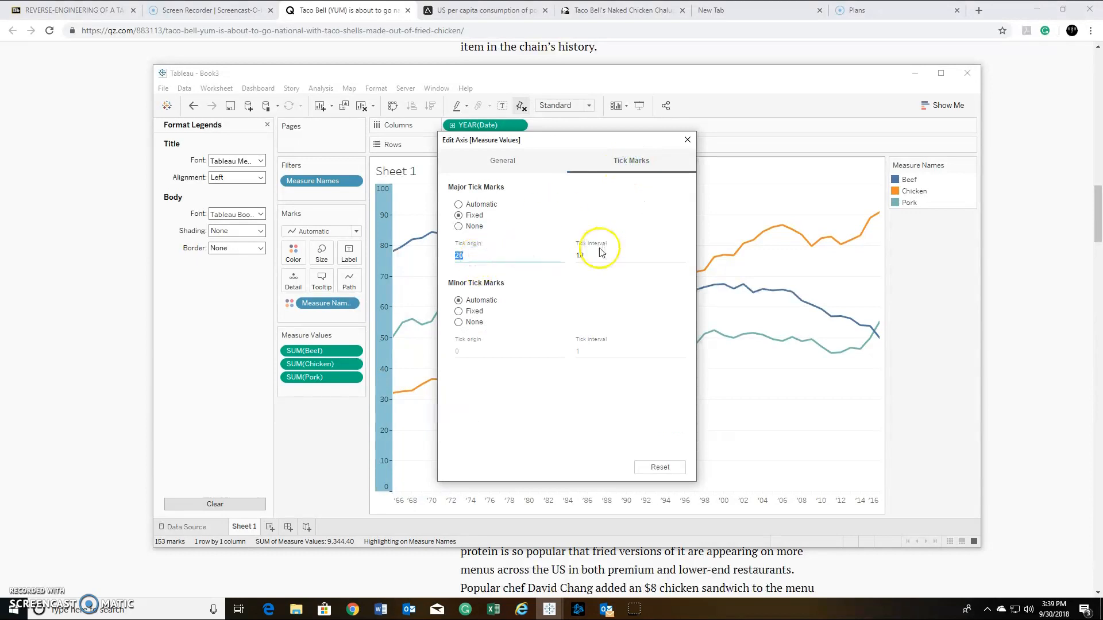
double_click(584, 257)
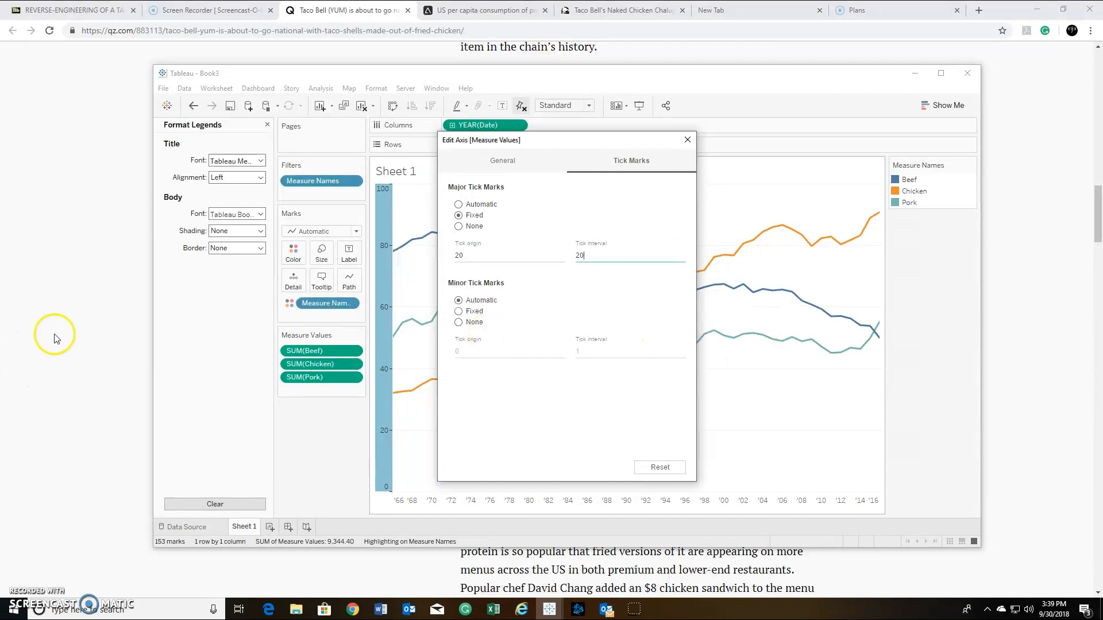
click(81, 356)
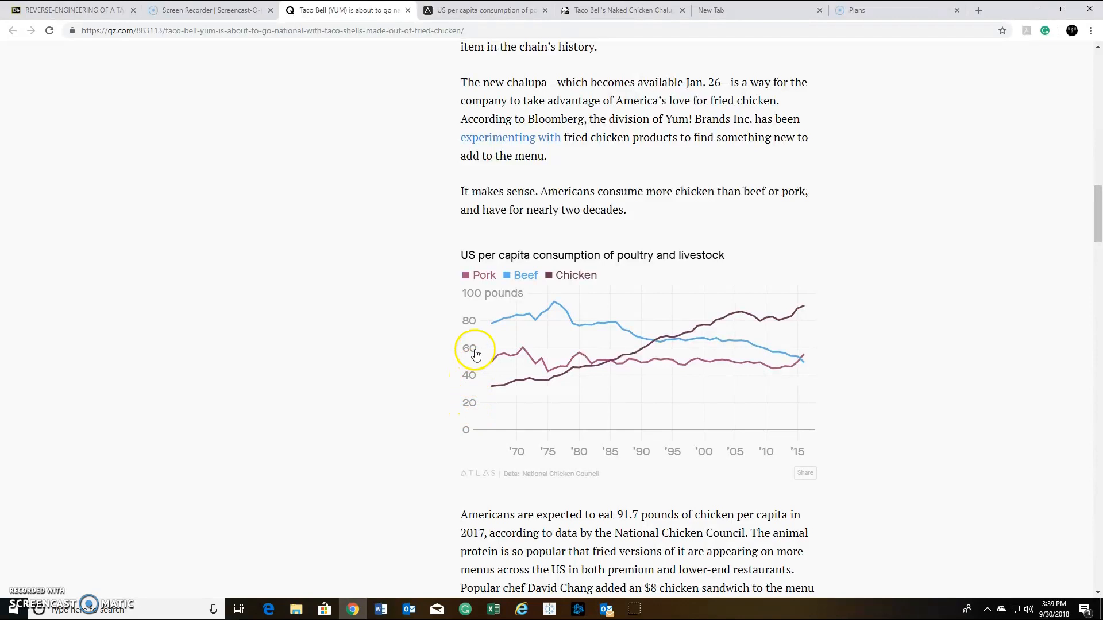
key(alt+Tab)
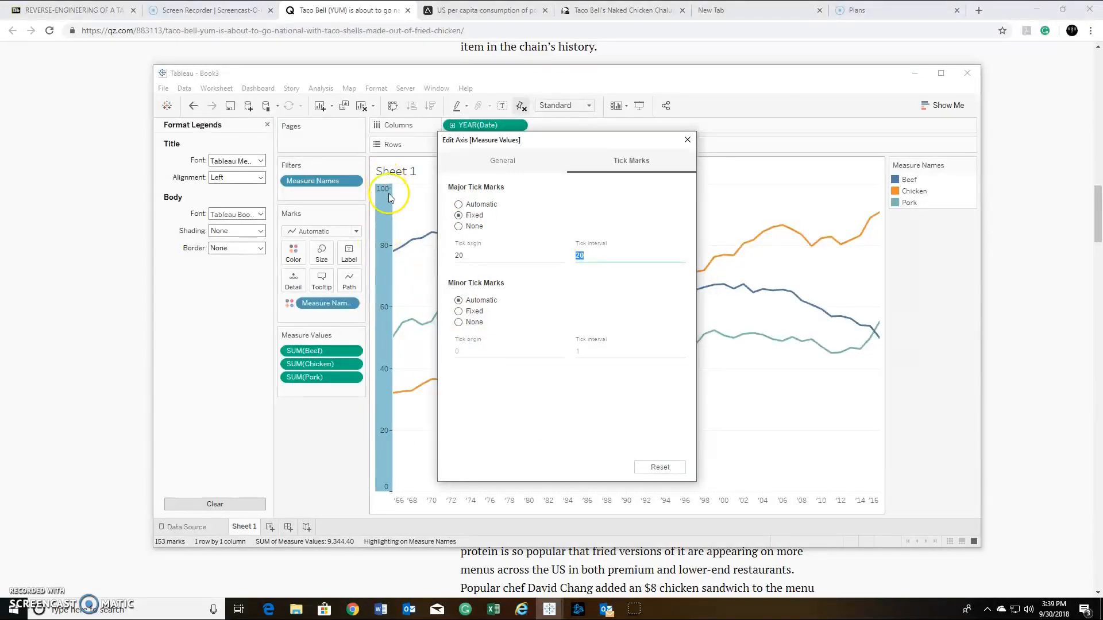
click(686, 140)
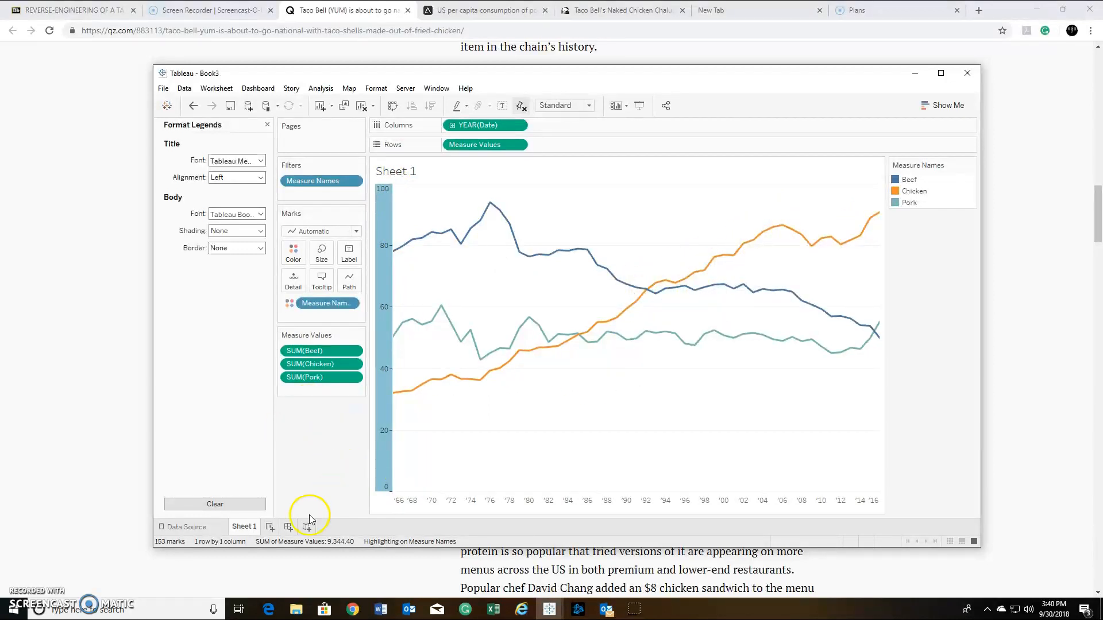
Switch to the Quartz article in Chrome and copy the chart title "US per capita consumption of poultry and livestock".
click(37, 333)
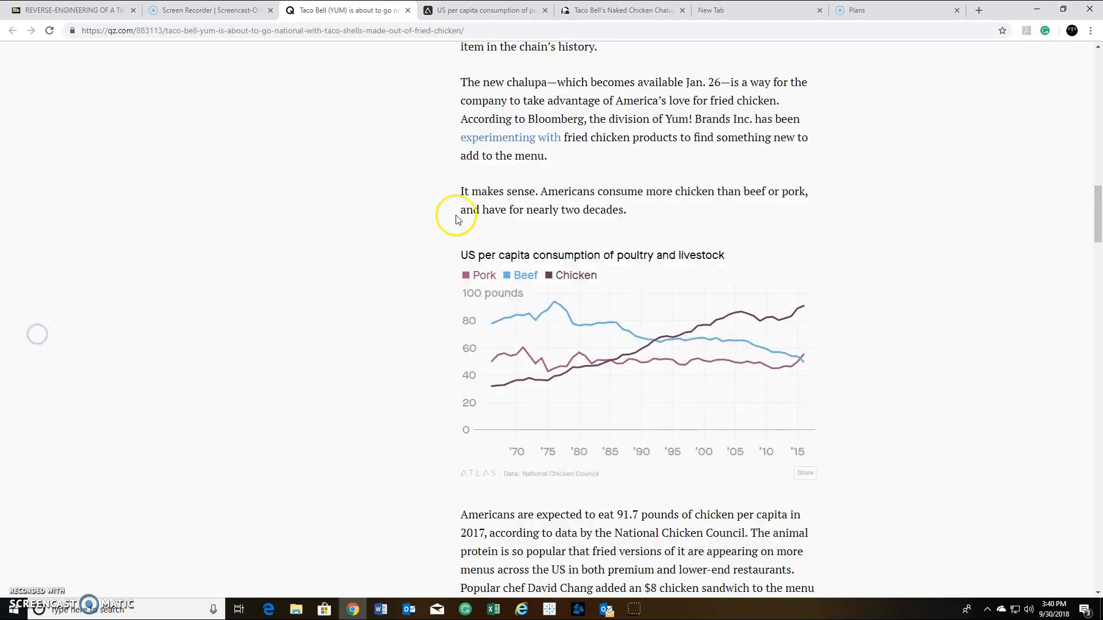
scroll(450, 214, up, 10)
scroll(441, 221, up, 8)
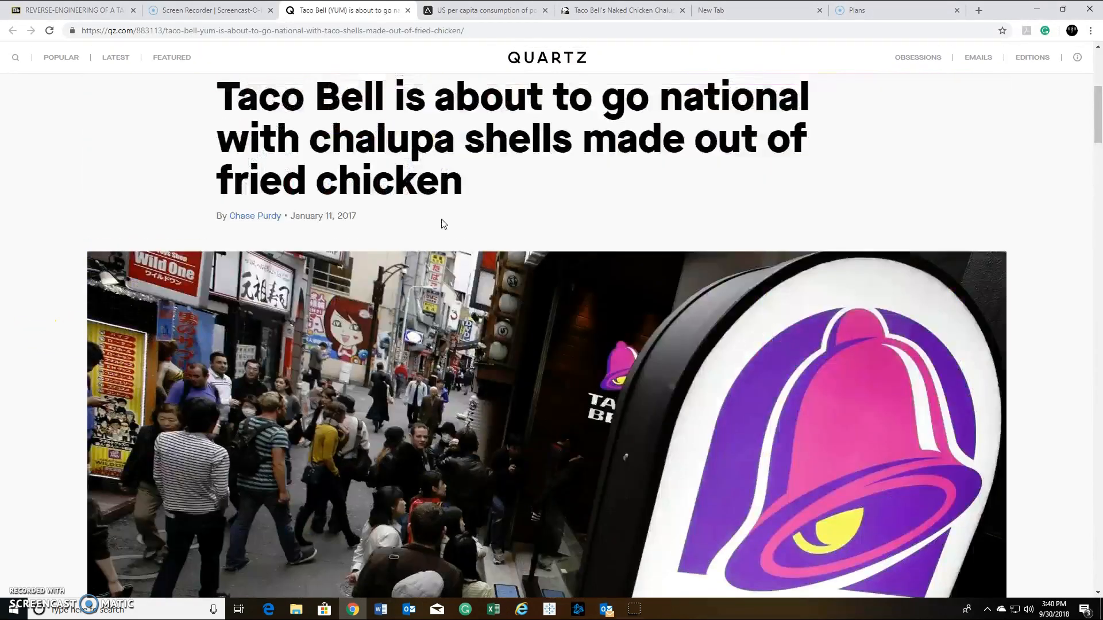
scroll(424, 204, down, 15)
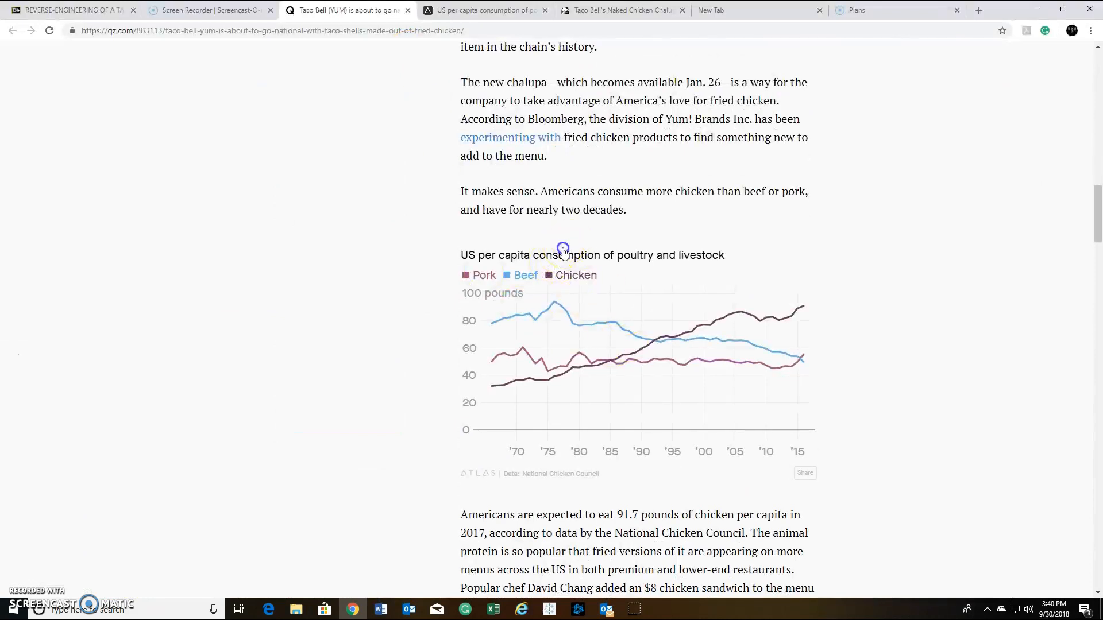
drag(734, 252, 452, 262)
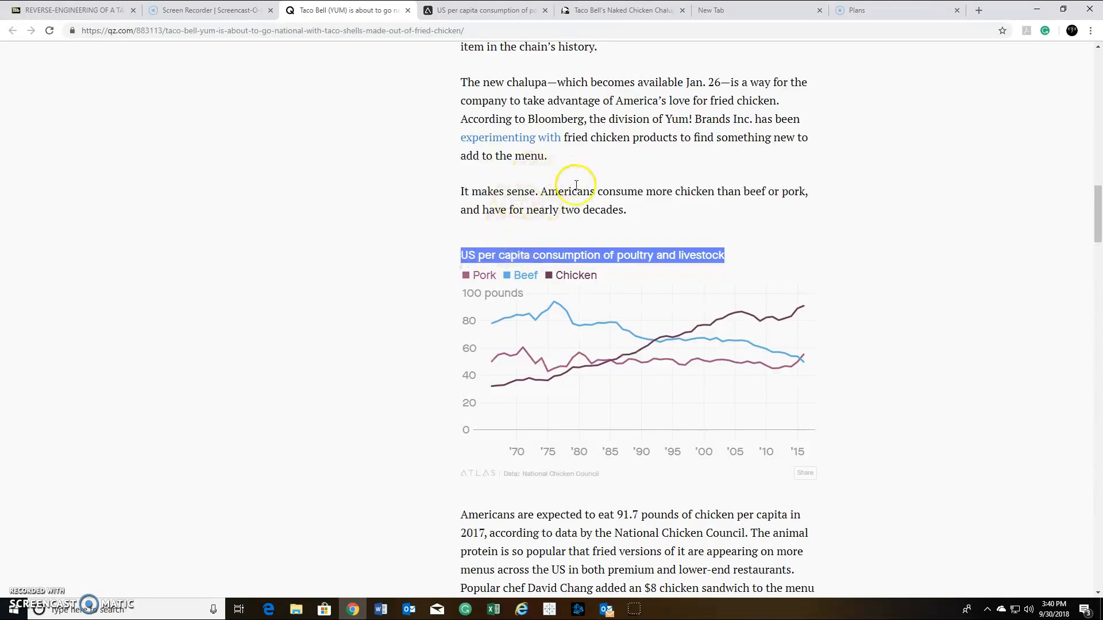
right_click(643, 256)
click(687, 264)
Switch back to Tableau and rename Sheet 1 as "US per capita consumption of poultry and livestock".
key(alt+Tab)
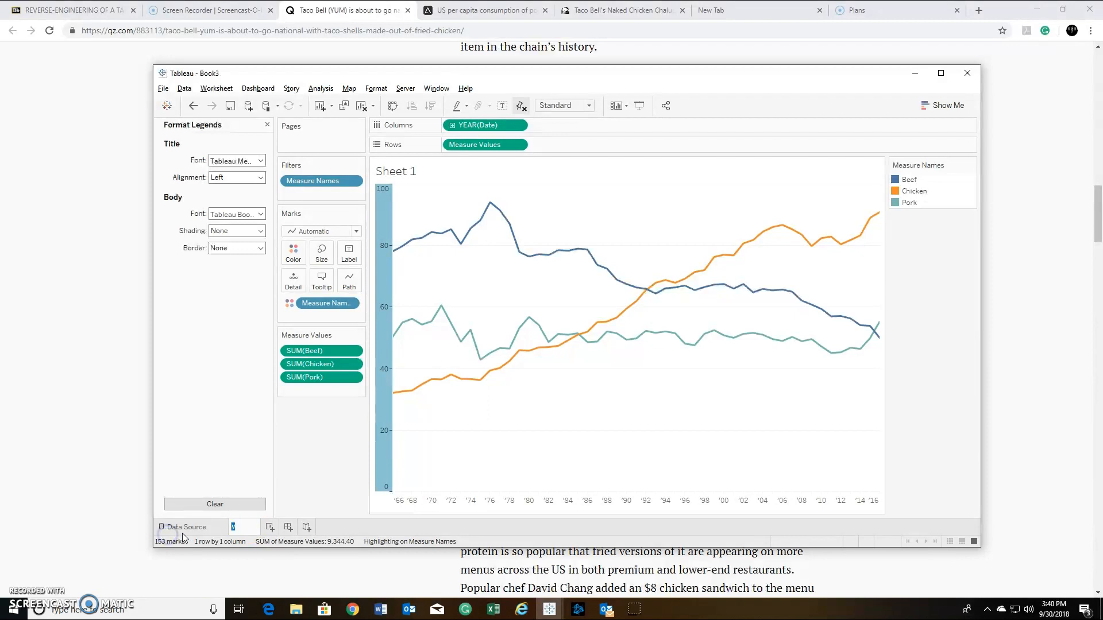
right_click(242, 529)
click(275, 488)
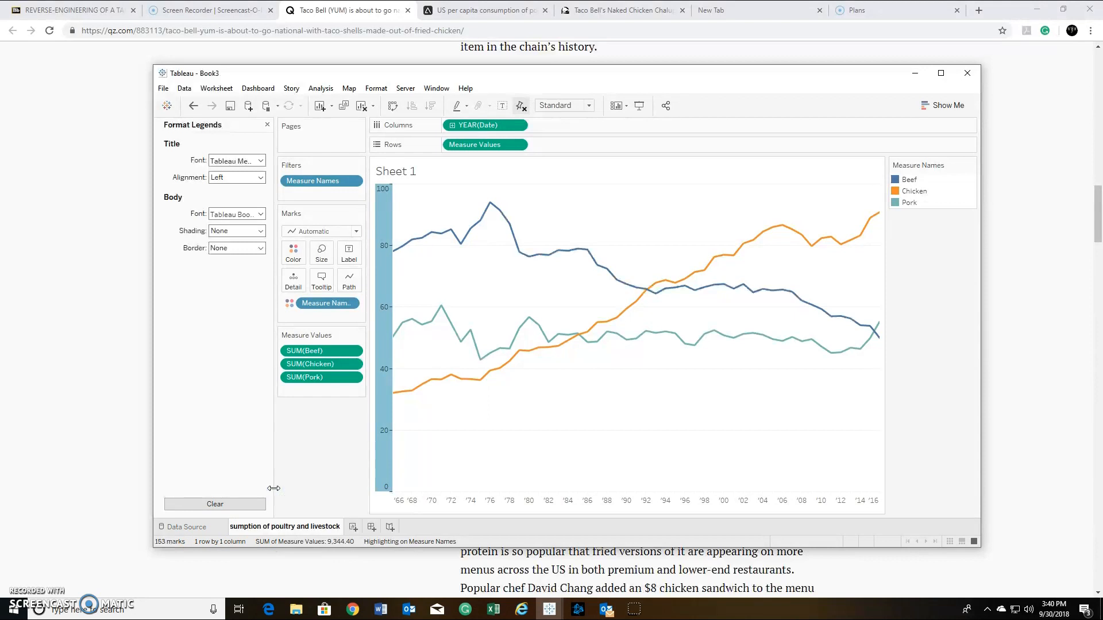
click(492, 357)
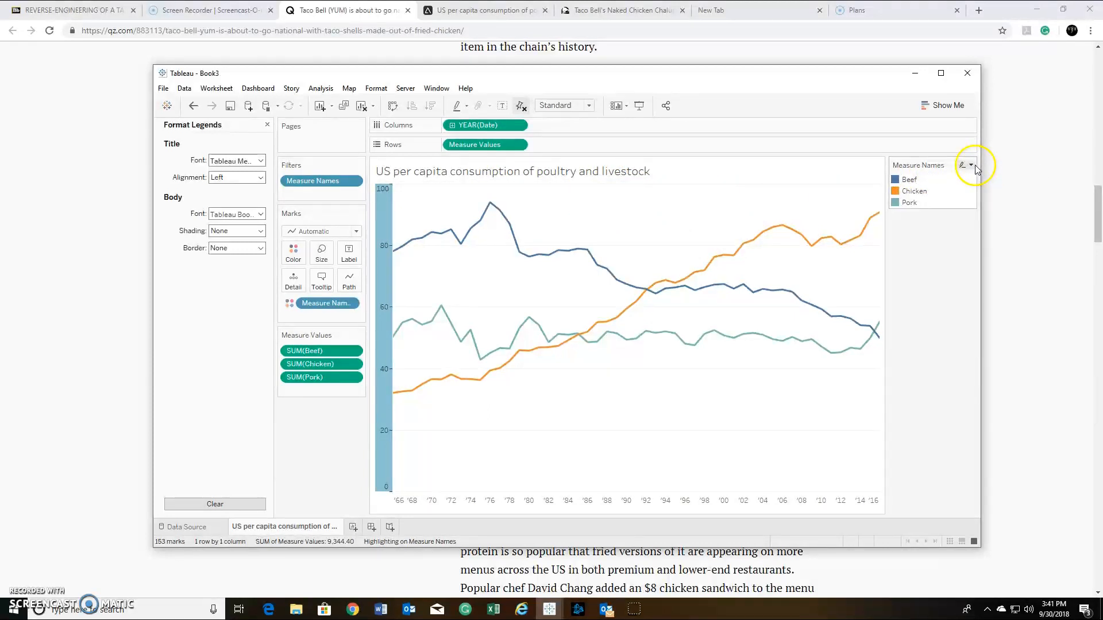
Recolor the lines from the Tableau 20 palette: light blue for Beef, purple for Chicken and dark pink for Pork.
click(971, 165)
click(945, 175)
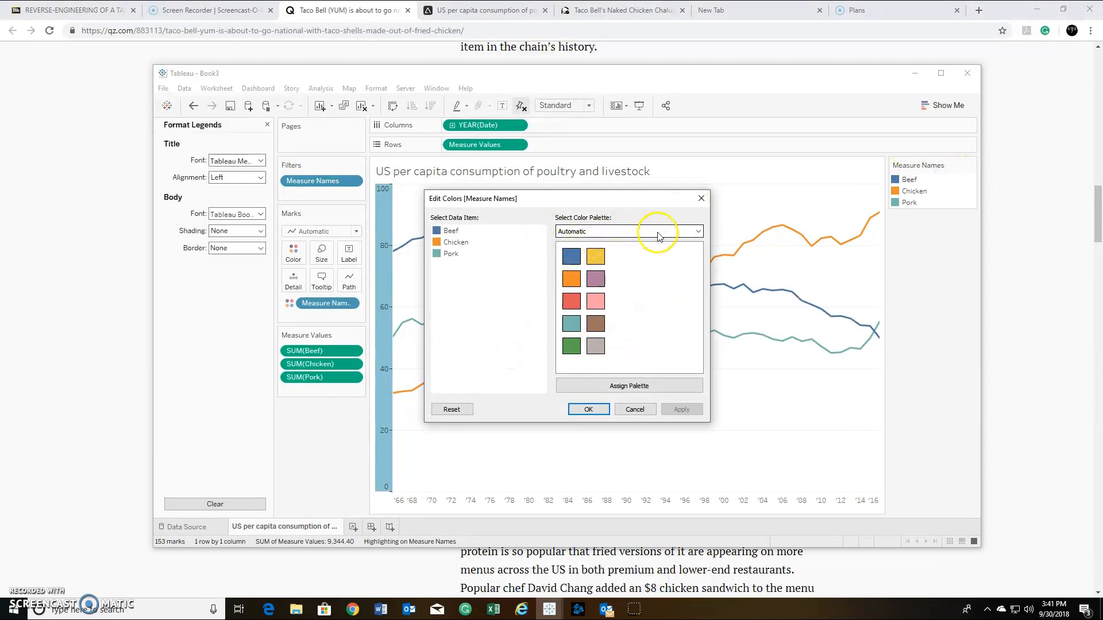
click(697, 233)
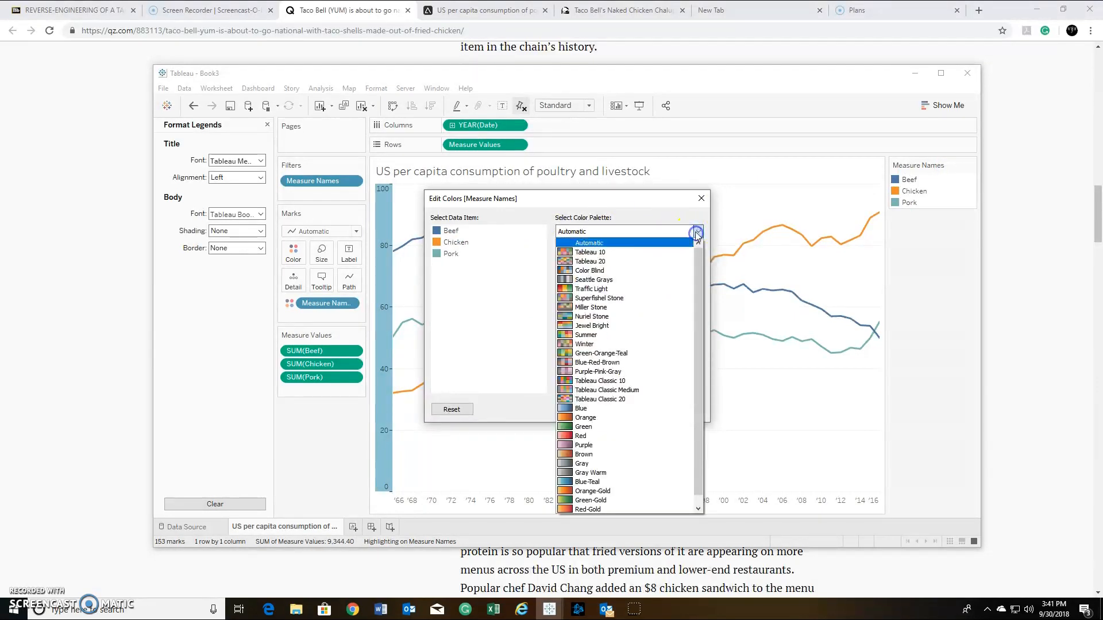
click(630, 263)
click(451, 232)
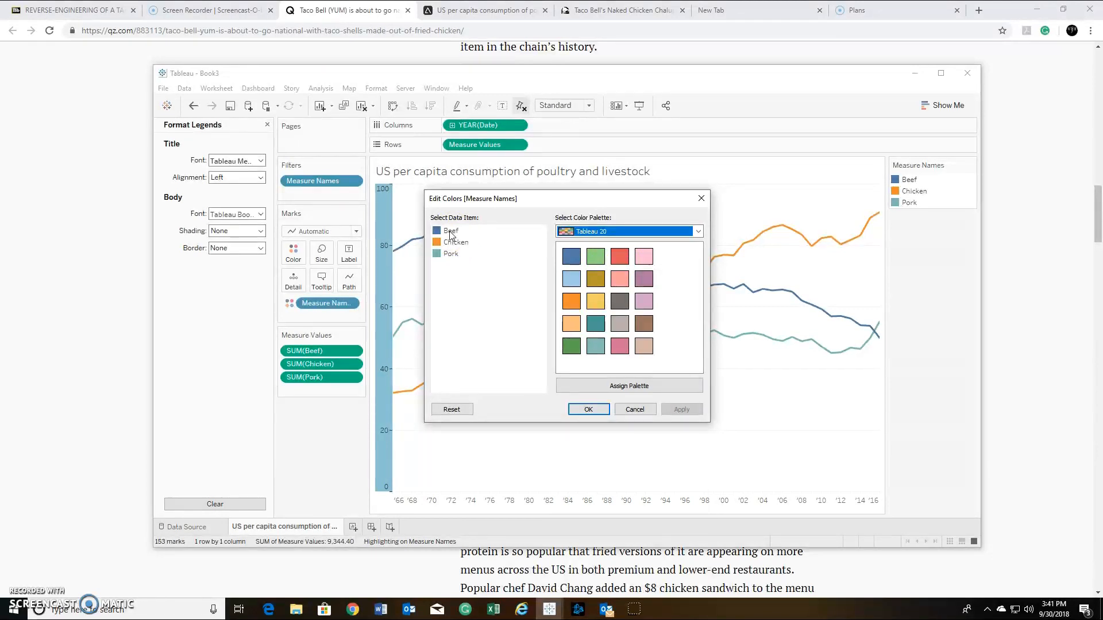
click(451, 235)
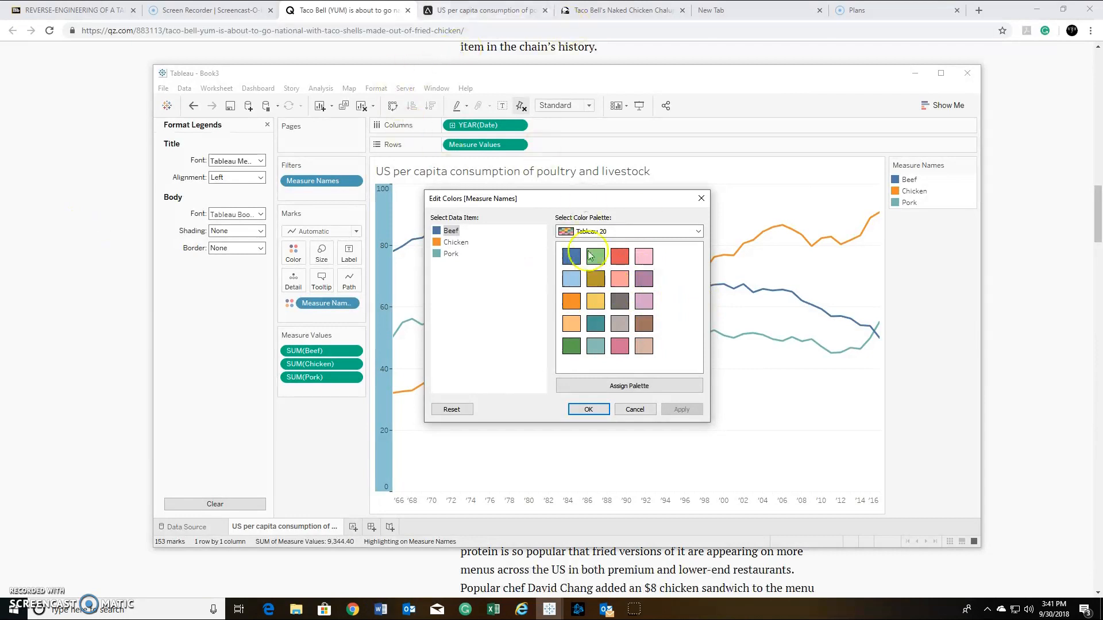
click(571, 279)
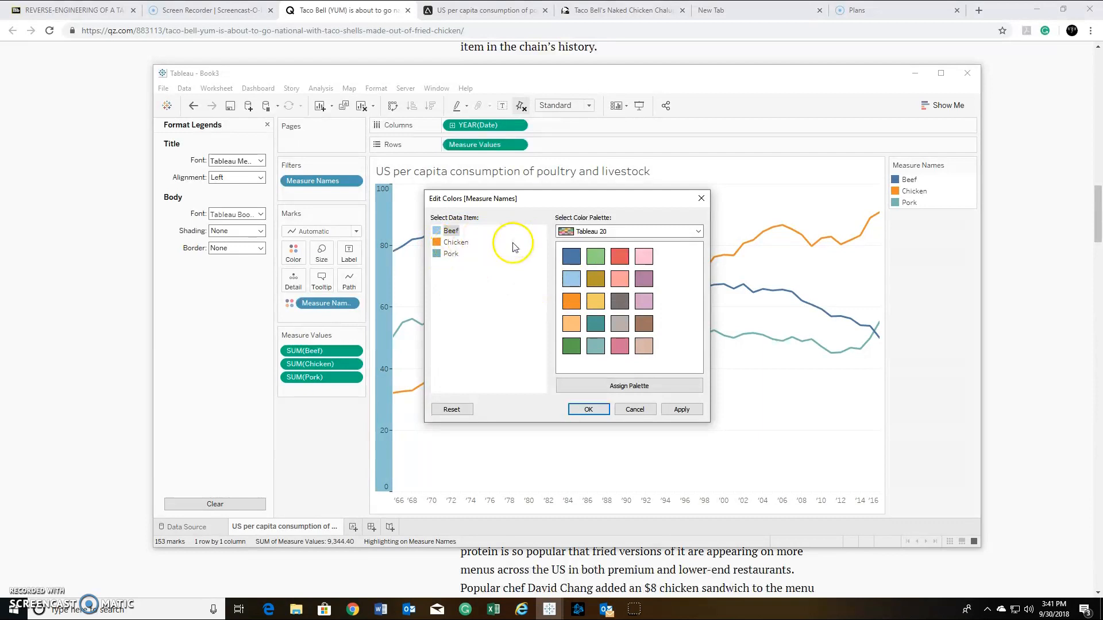
click(457, 243)
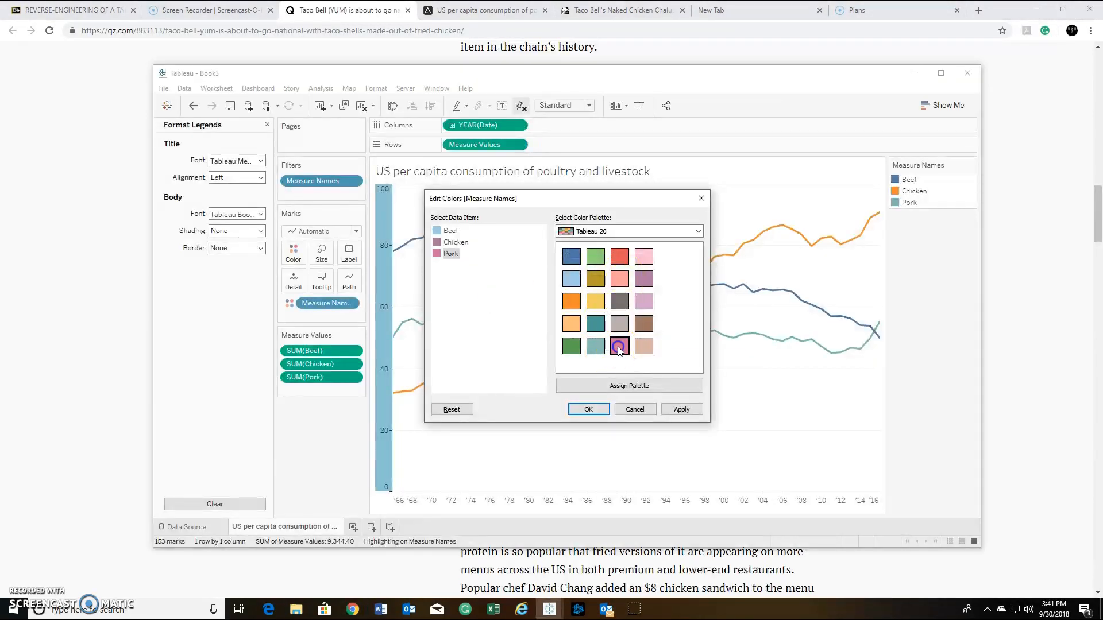
click(681, 409)
click(588, 409)
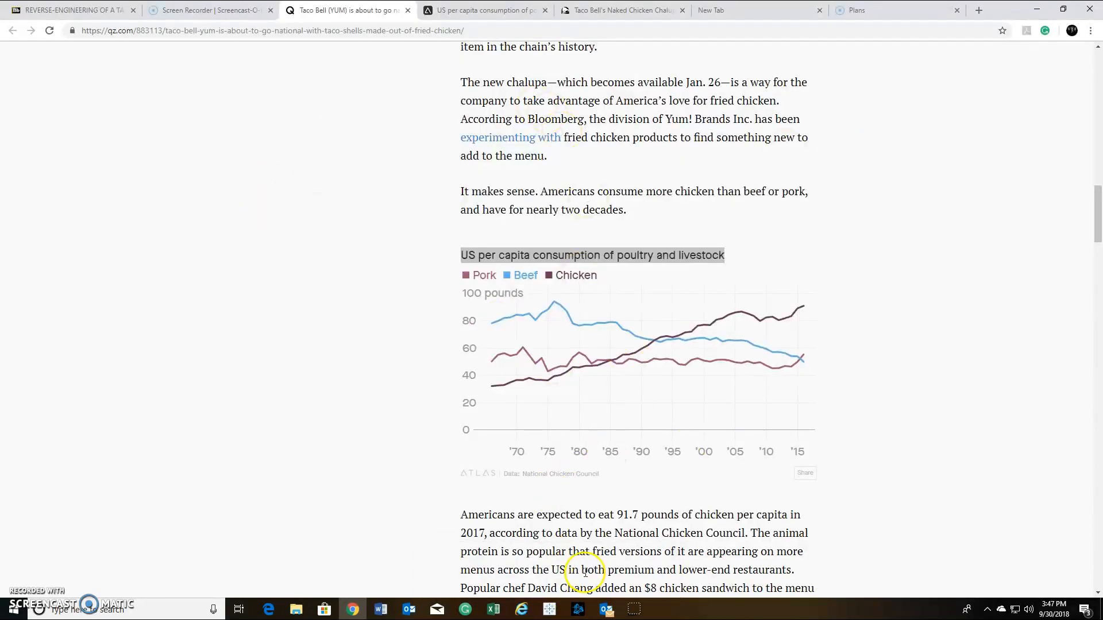
Switch back to Book3 in Tableau, create a new dashboard and place the US per capita consumption sheet on it.
mouse_move(555, 613)
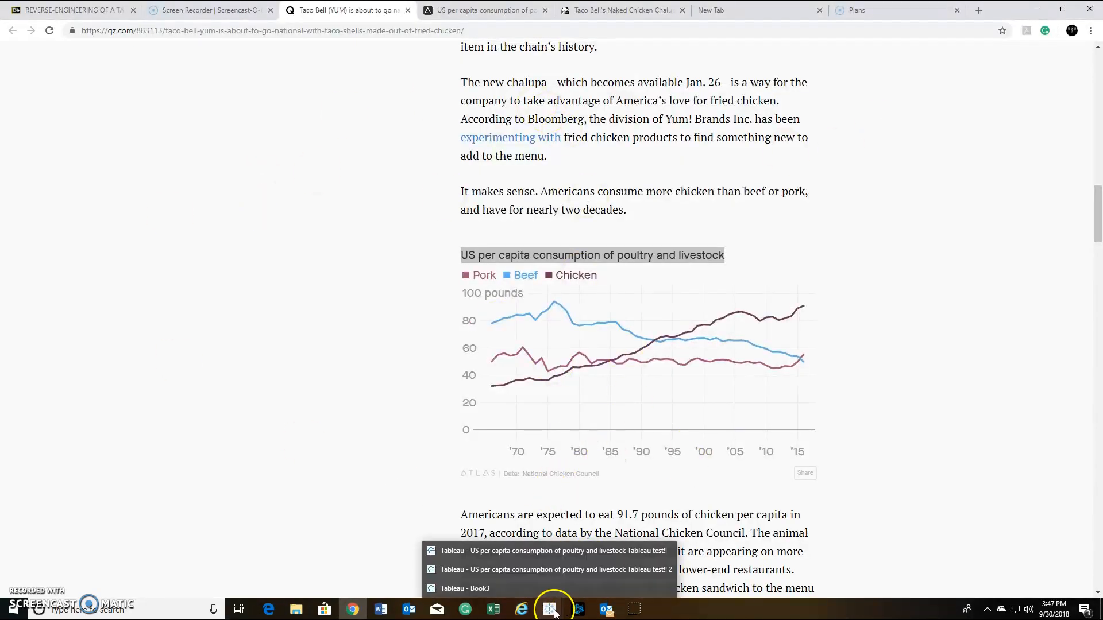
click(520, 589)
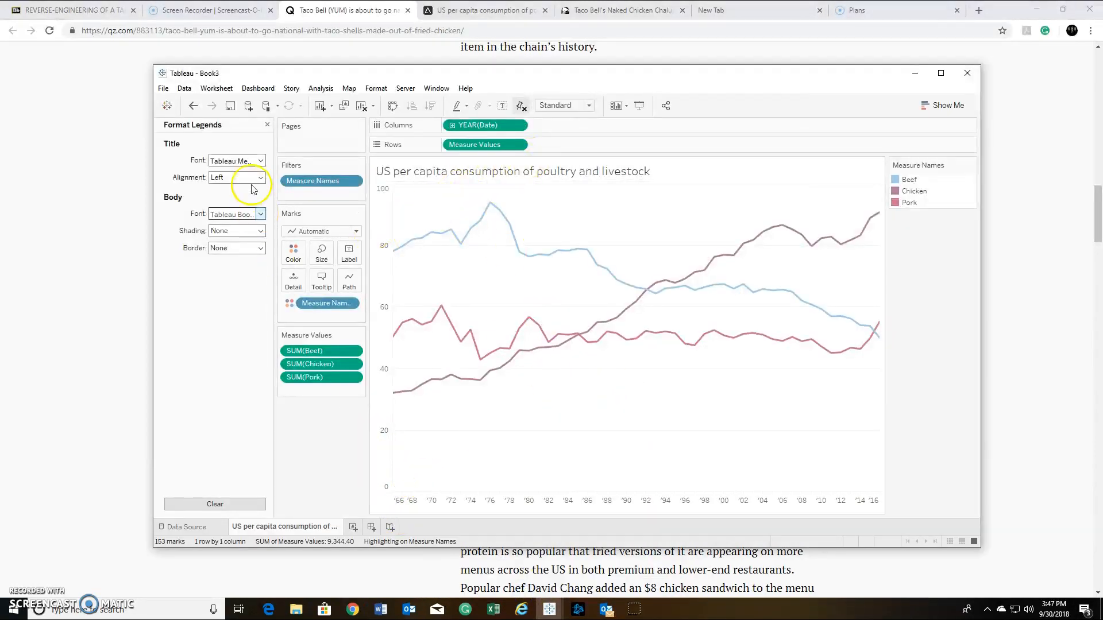
click(268, 91)
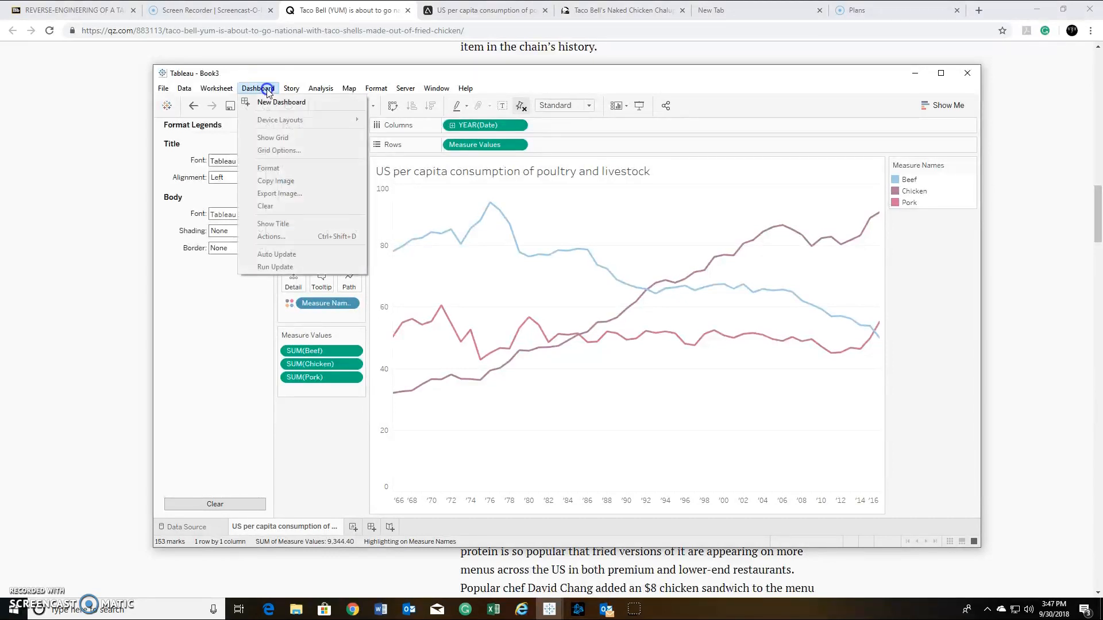
click(298, 105)
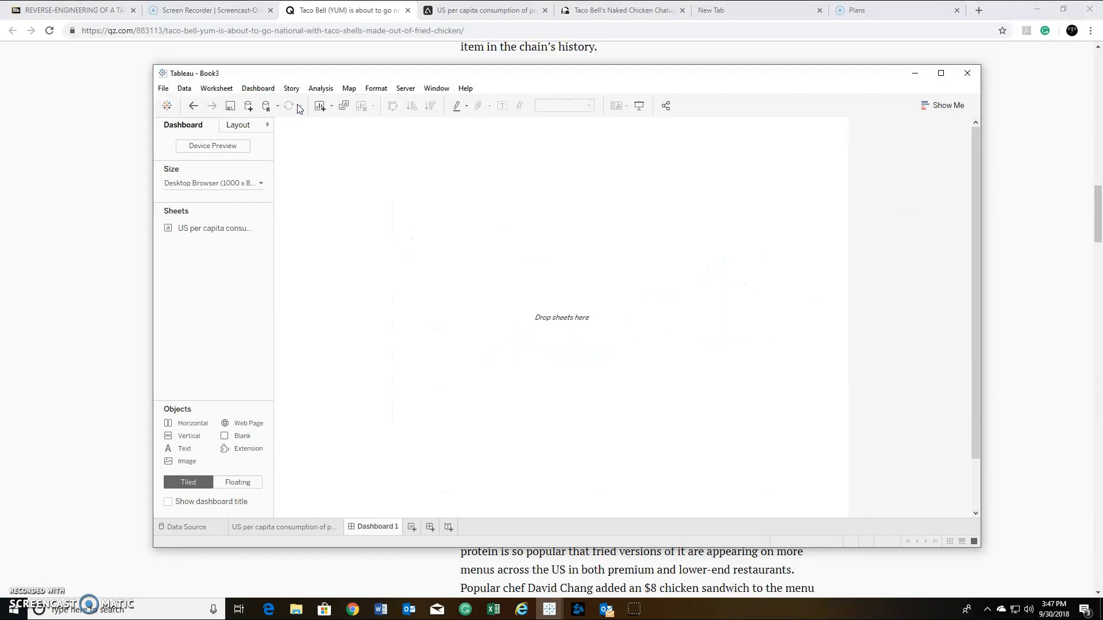
mouse_move(224, 235)
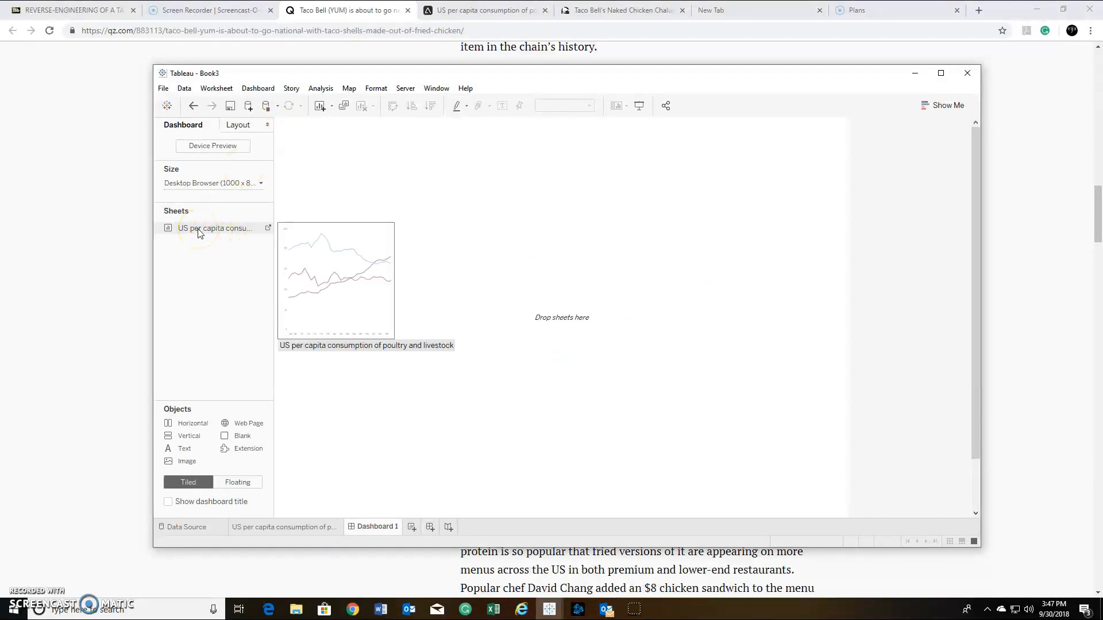
drag(199, 233, 448, 220)
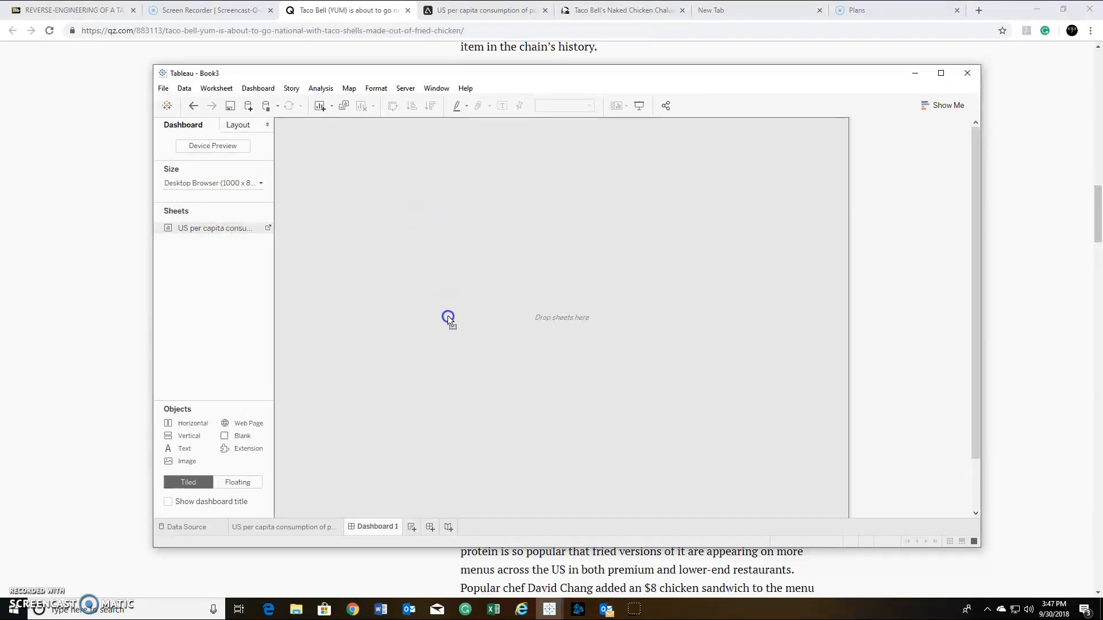
drag(448, 317, 448, 317)
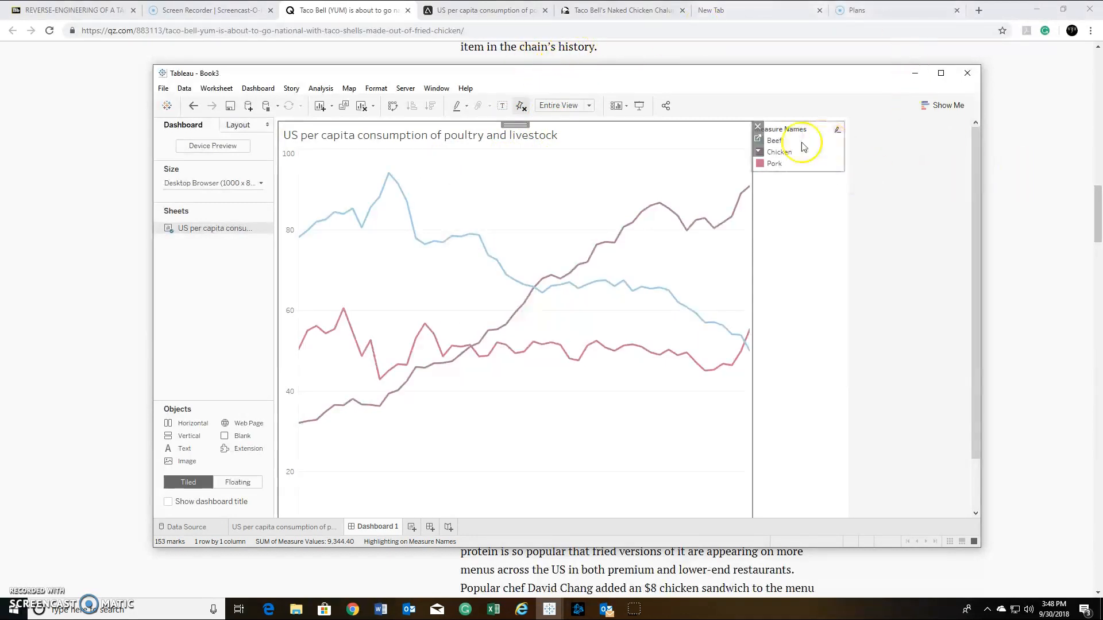
Compare the dashboard legend with the article's chart and hide the Measure Names legend title.
click(127, 326)
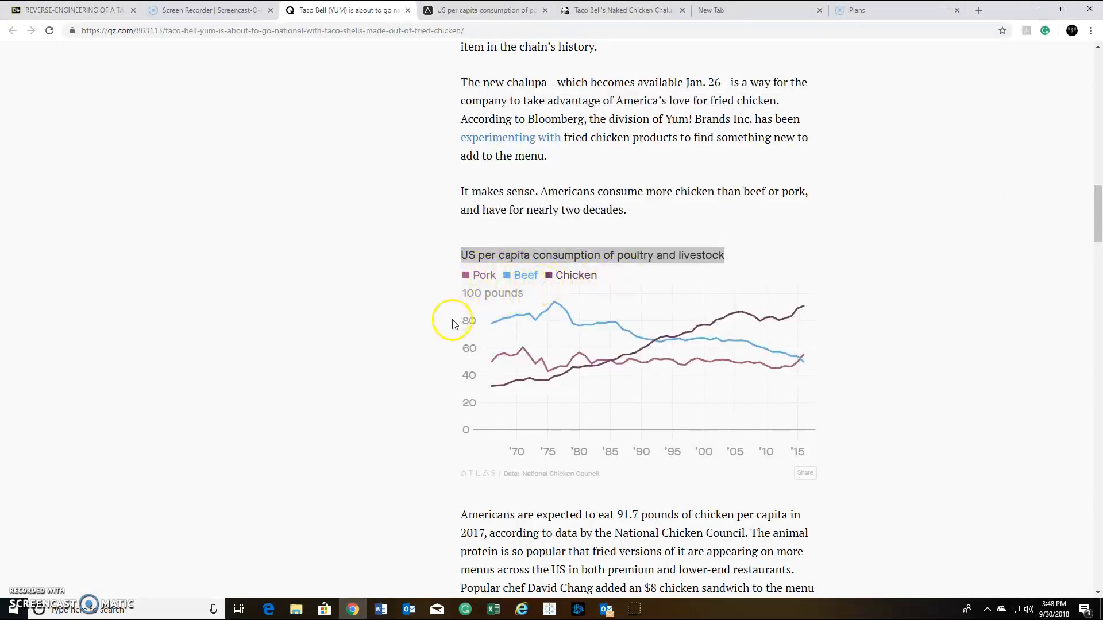
key(alt+Tab)
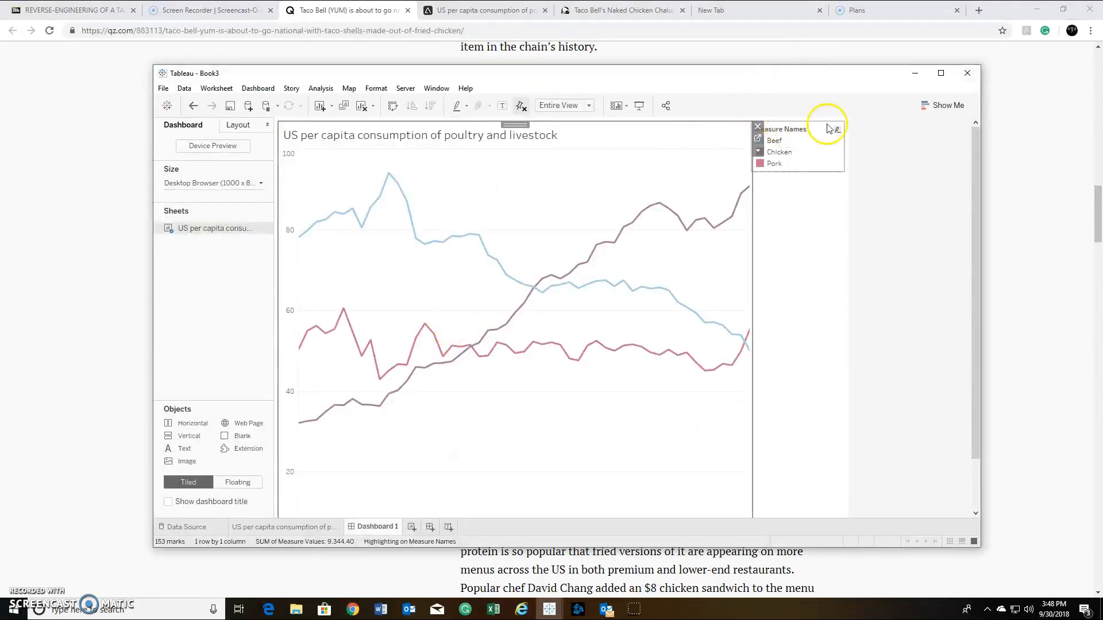
click(807, 151)
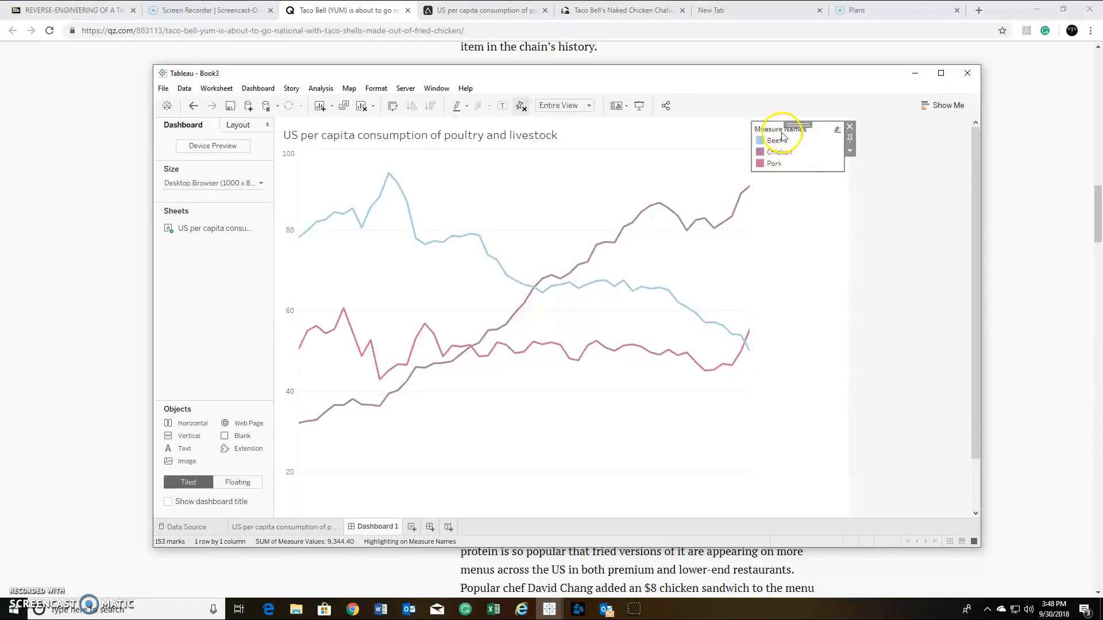
click(614, 137)
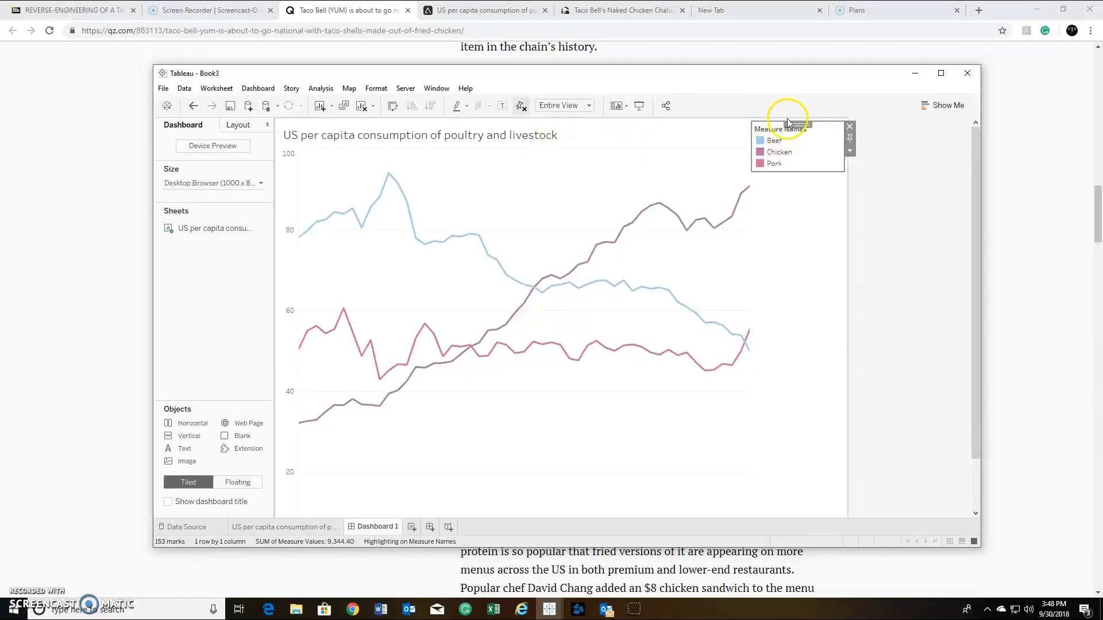
click(850, 152)
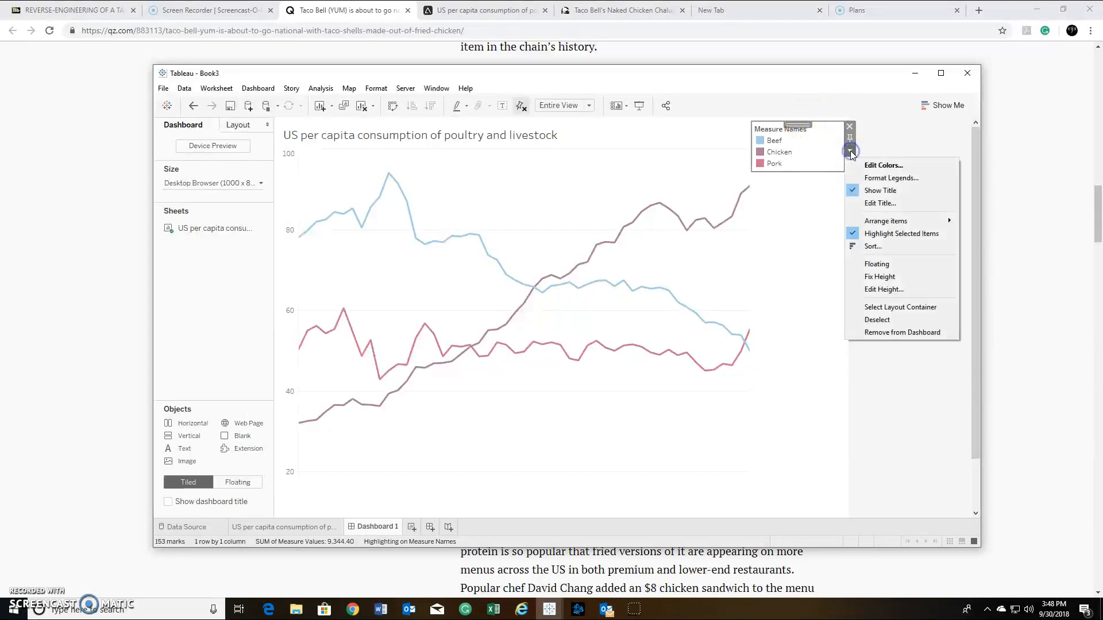
click(879, 192)
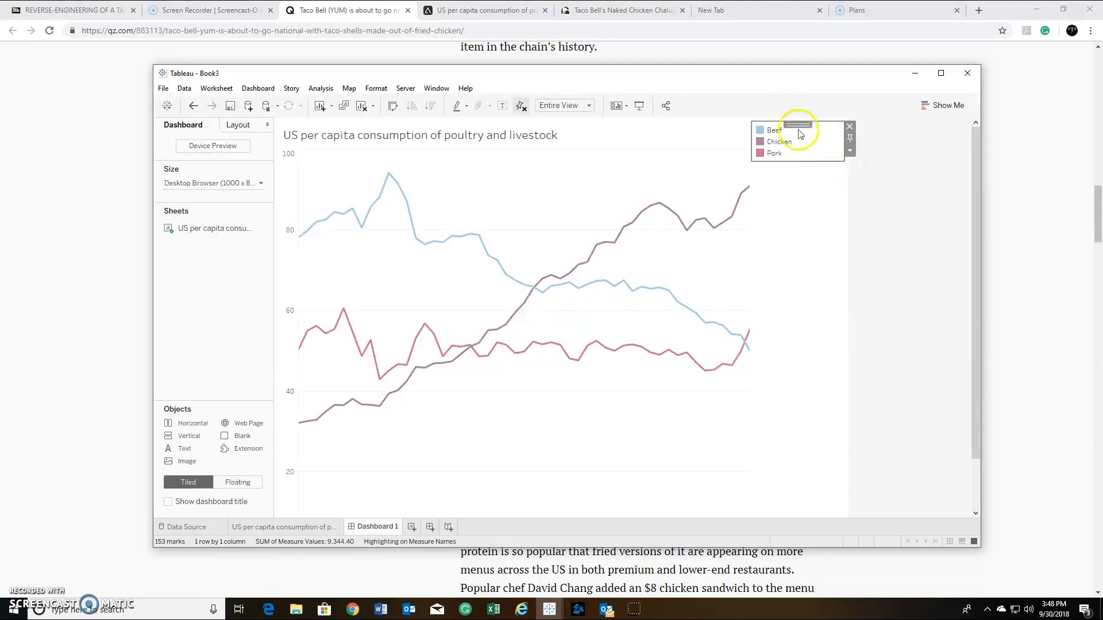
Move the legend above the chart across the dashboard's full width and reduce its height to a single row of items.
mouse_move(806, 124)
mouse_down()
mouse_move(705, 147)
mouse_move(662, 118)
mouse_move(546, 129)
mouse_move(578, 126)
mouse_up()
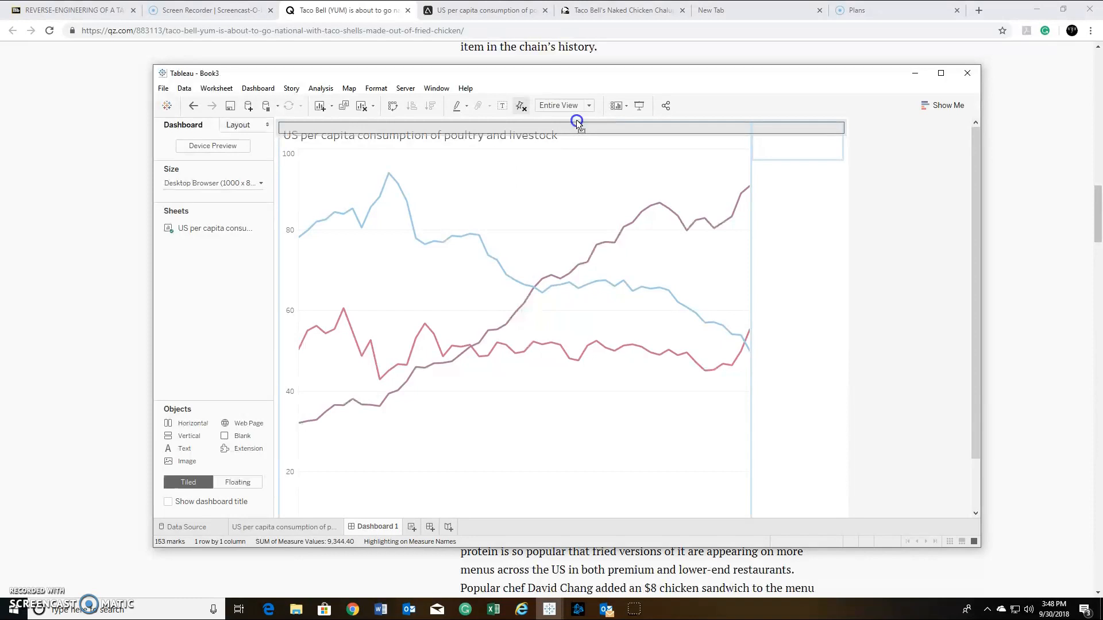
drag(578, 126, 578, 124)
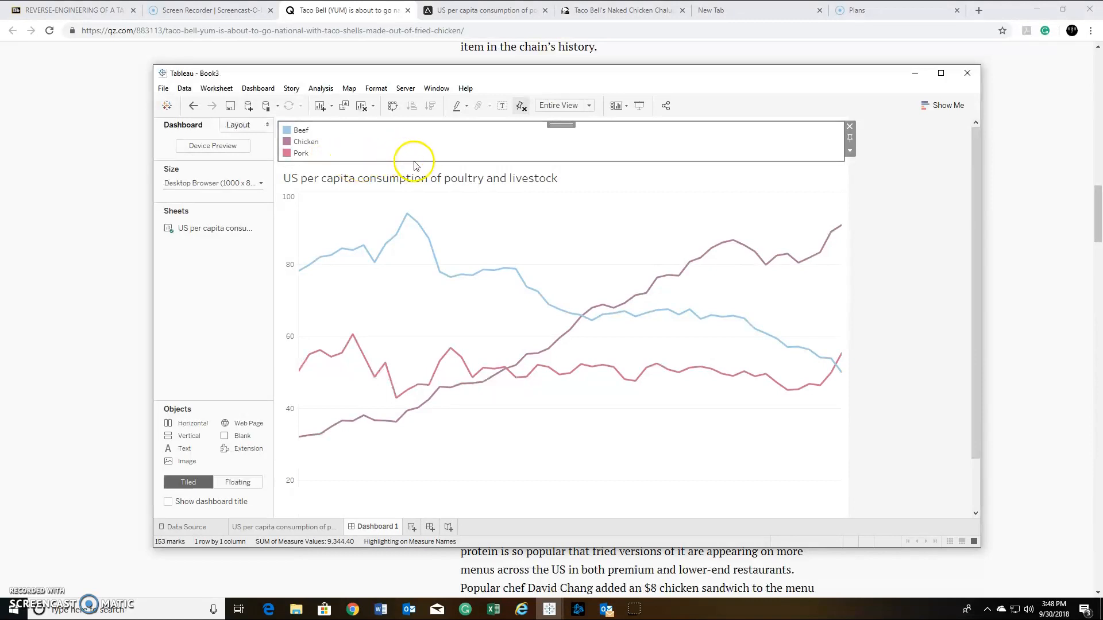
drag(498, 163, 499, 140)
click(307, 162)
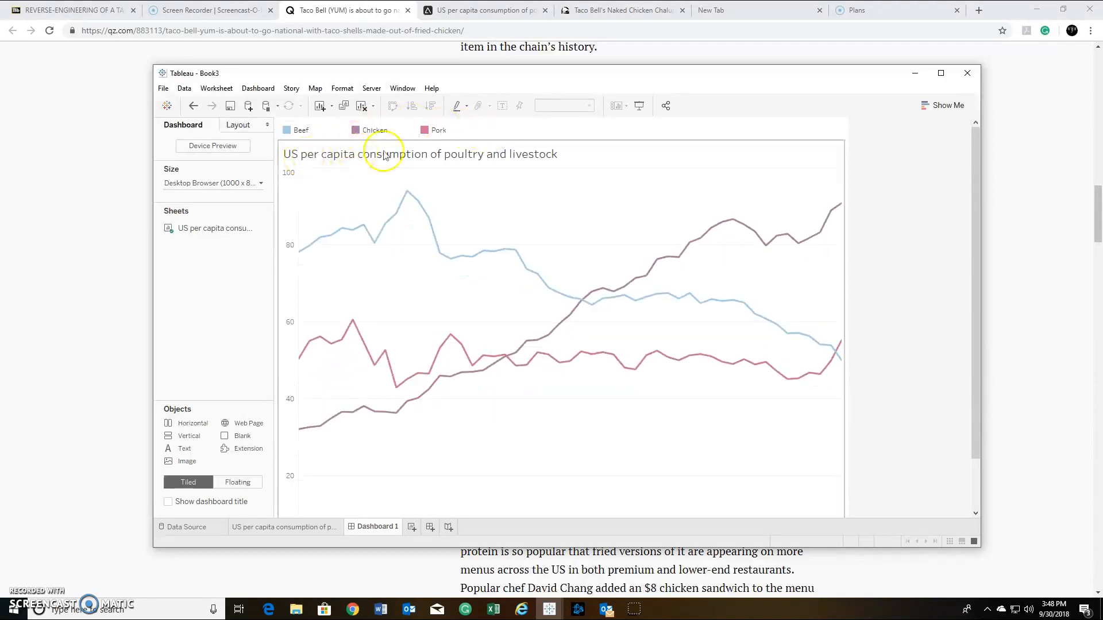
Reorder the dashboard legend to match the article's chart by moving Pork ahead of Beef and Chicken.
click(382, 131)
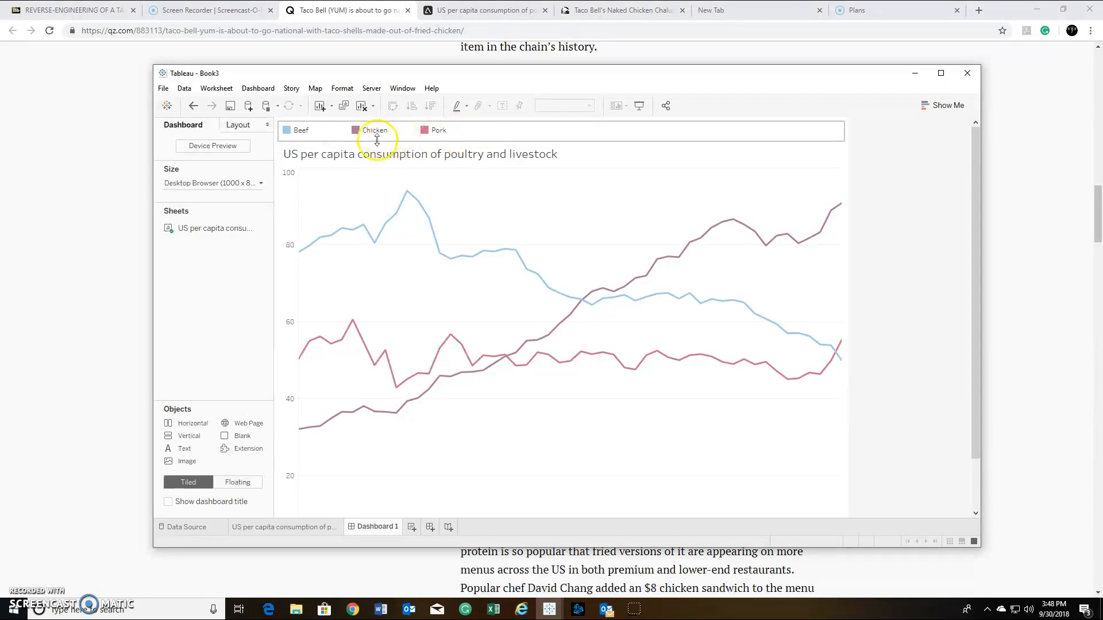
click(51, 238)
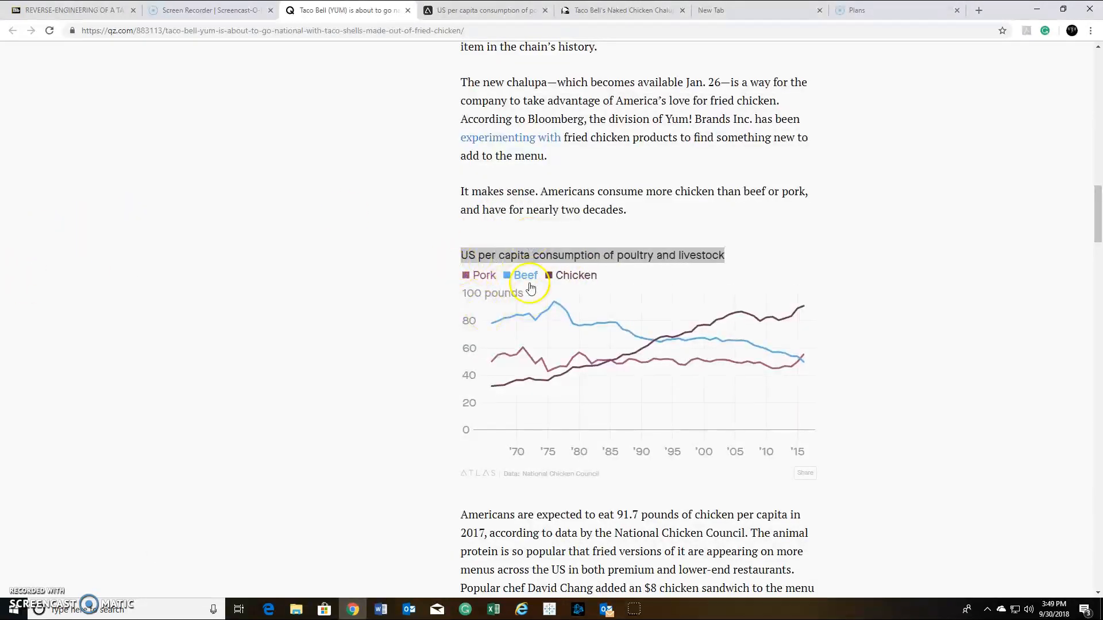
key(alt+Tab)
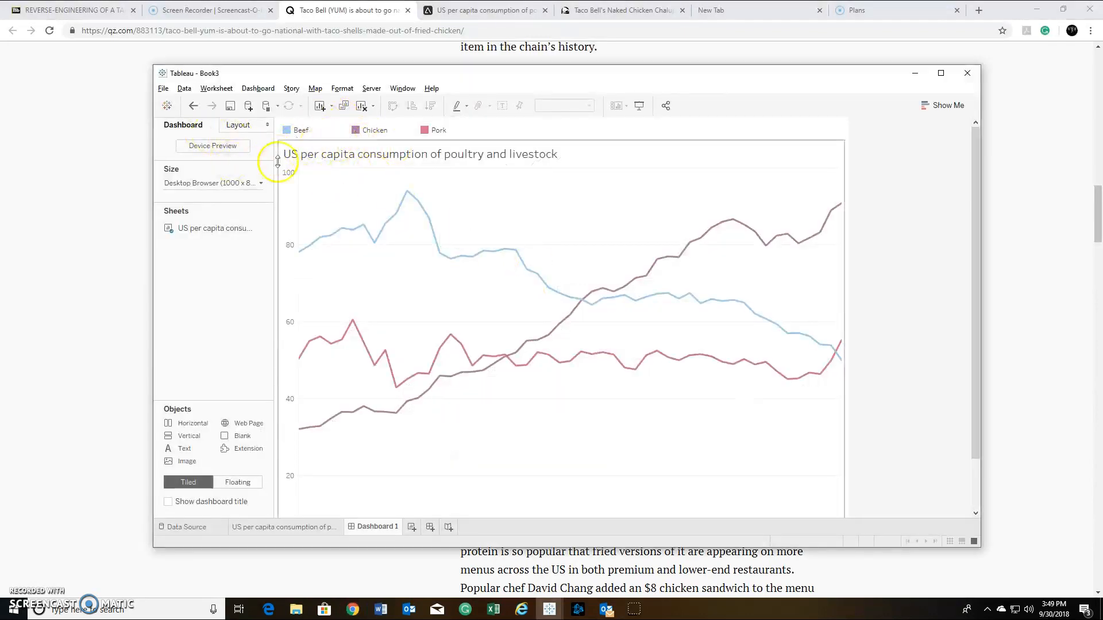
mouse_move(393, 388)
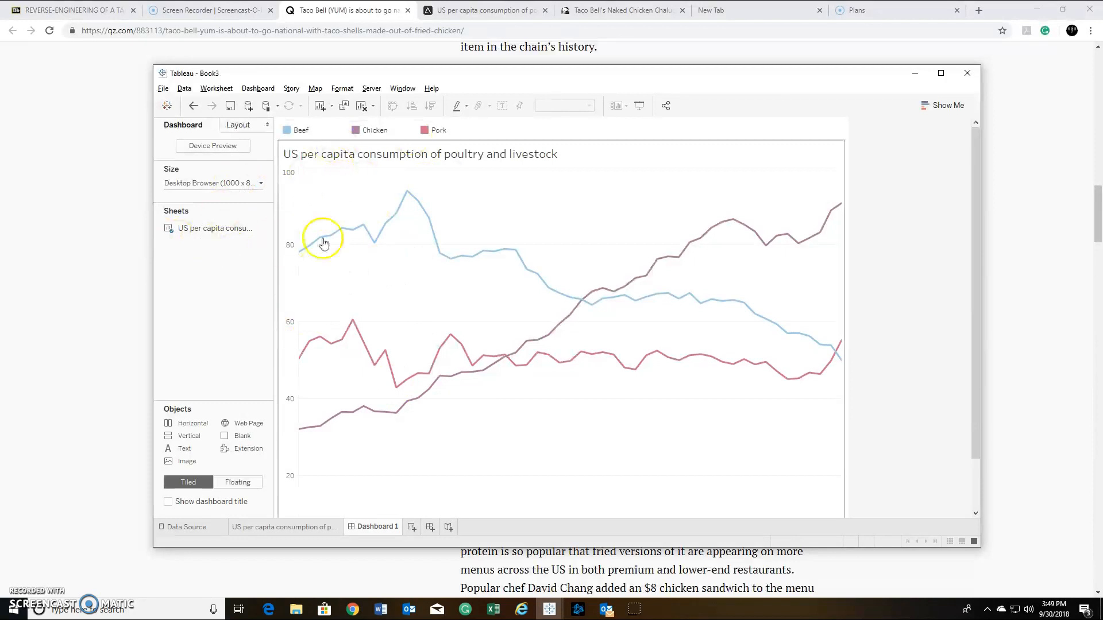
key(alt+Tab)
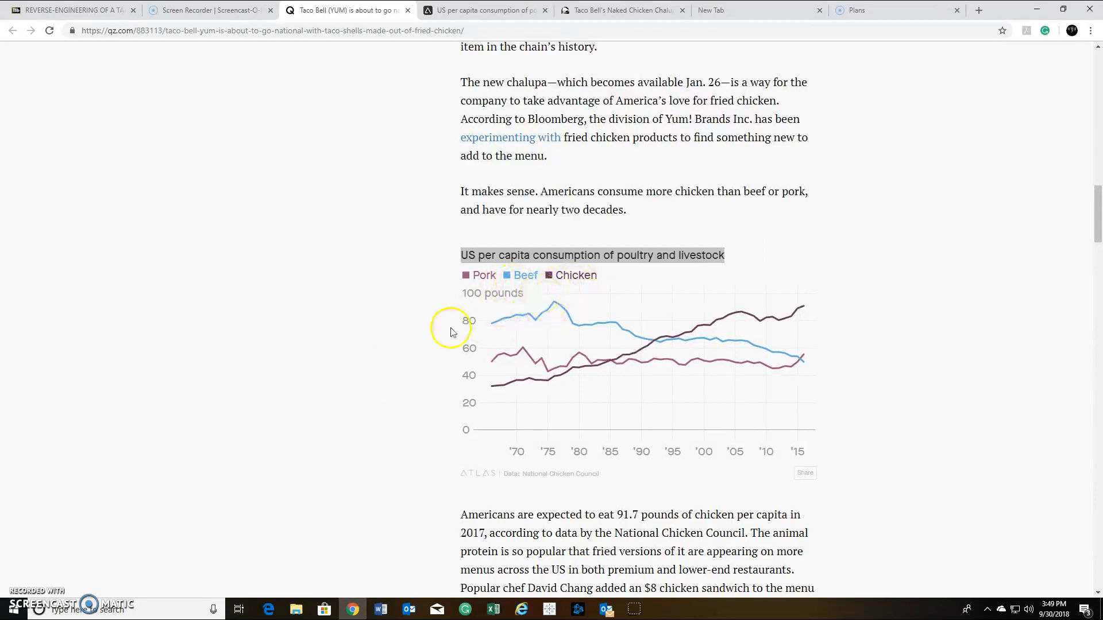
key(alt+Tab)
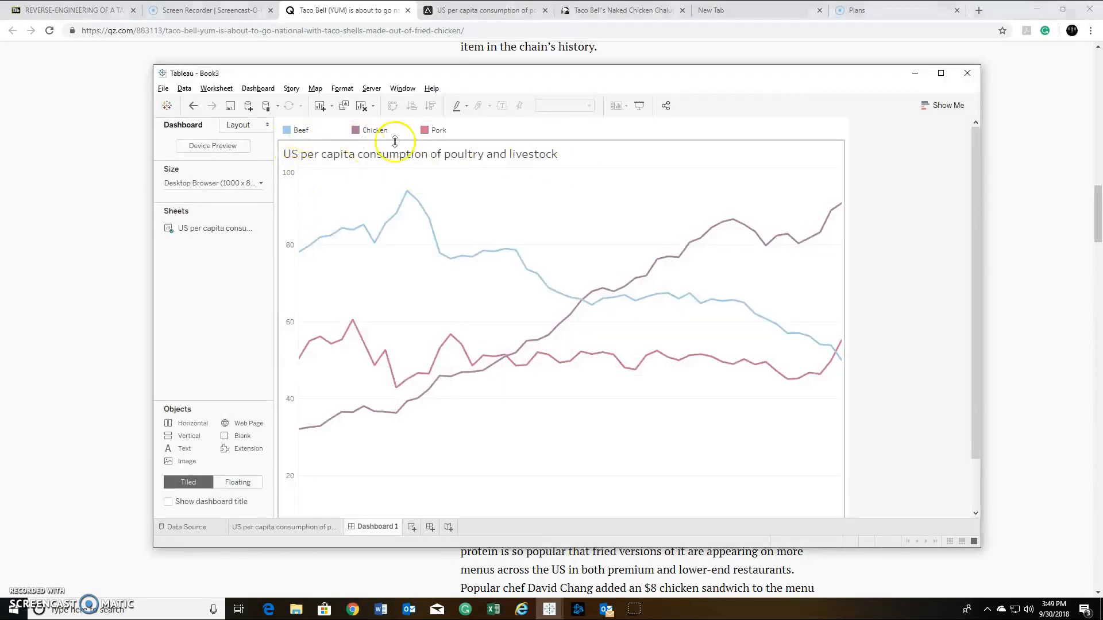
click(434, 130)
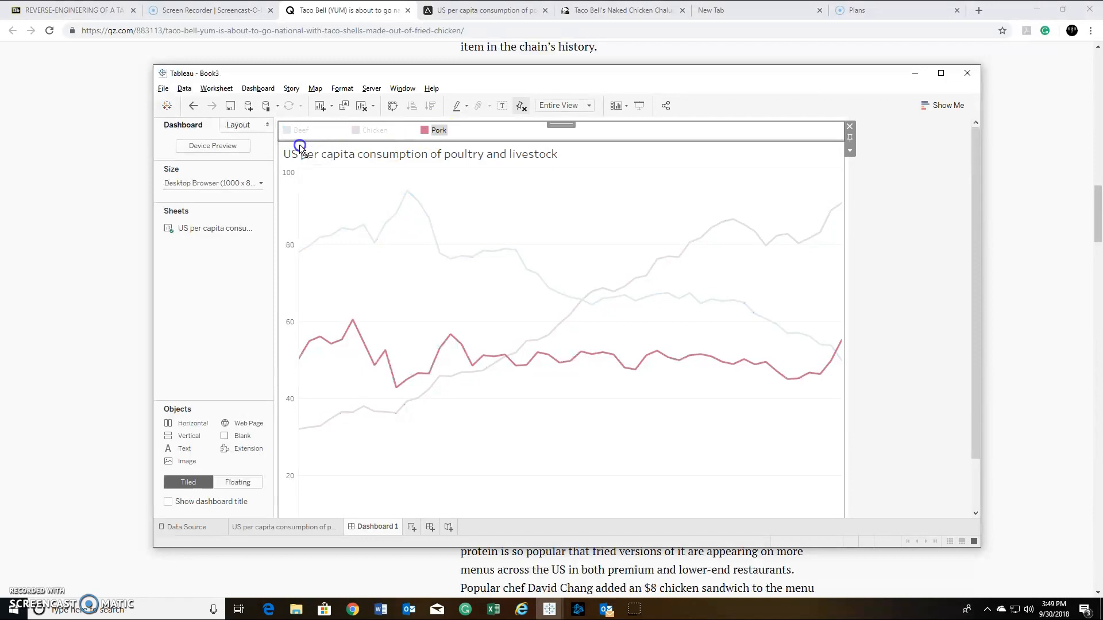
drag(284, 133, 285, 134)
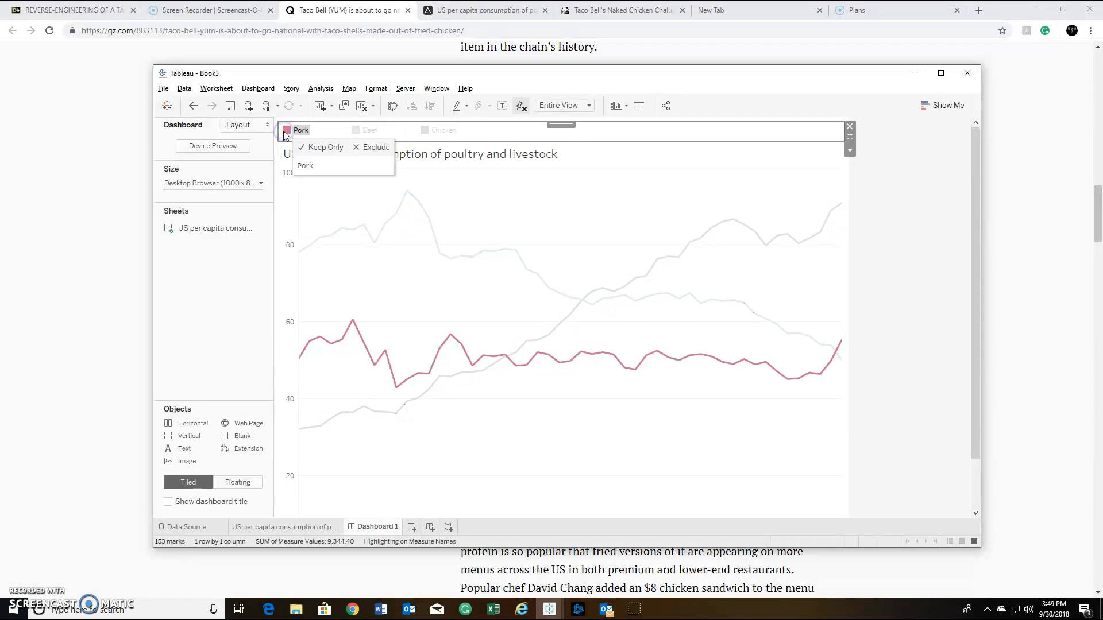
Highlight Beef and Chicken in turn, check the legend order against the article's chart, and clear the highlighting.
click(362, 134)
click(425, 130)
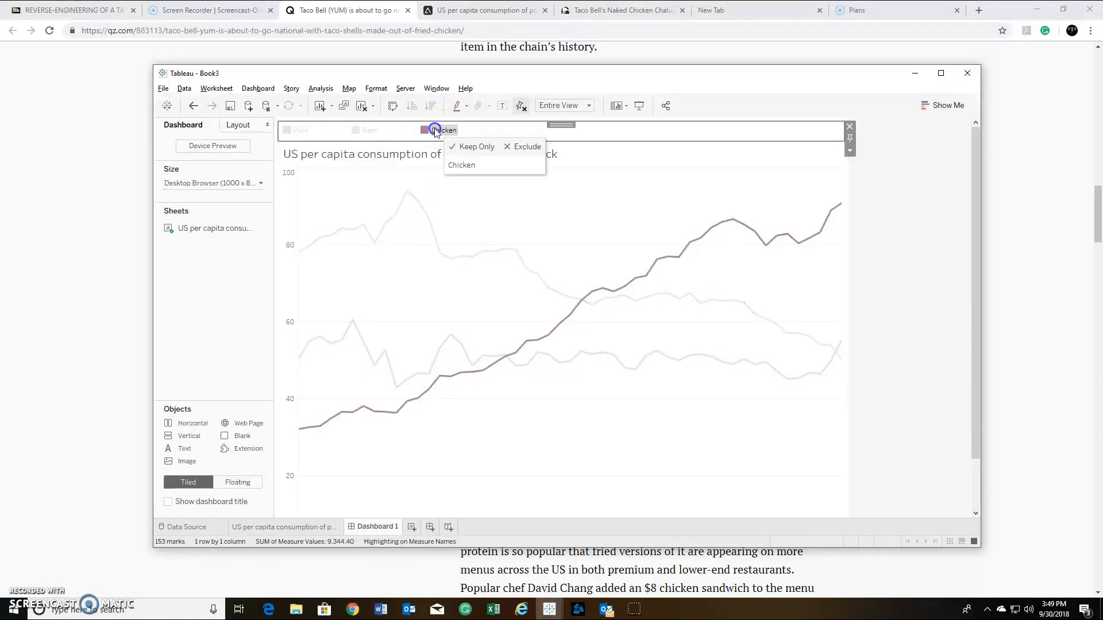
key(alt+Tab)
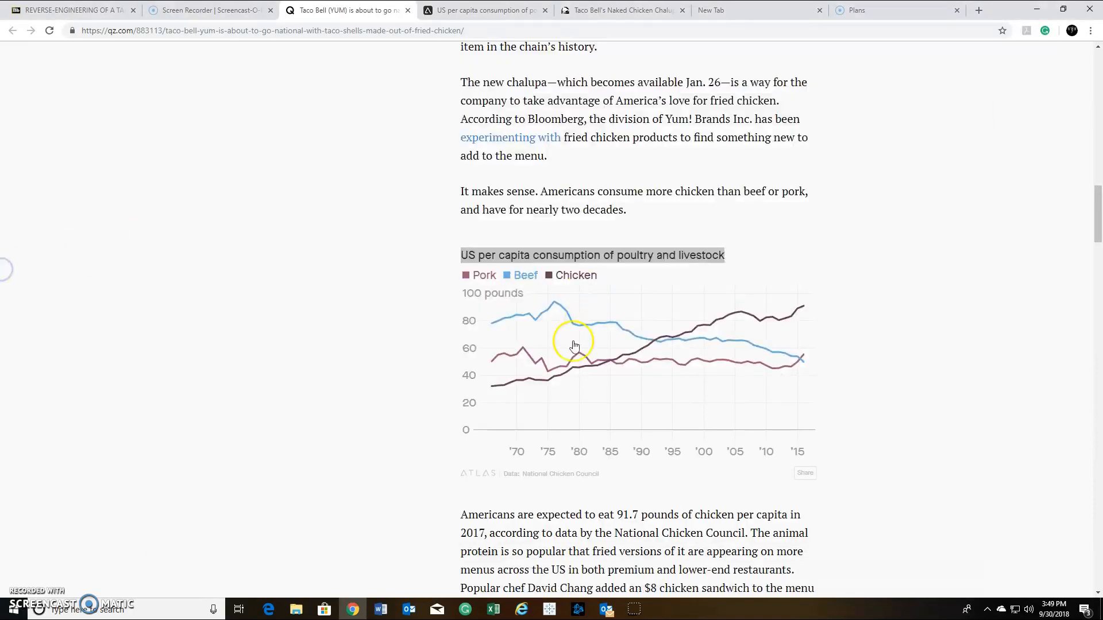
key(alt+Tab)
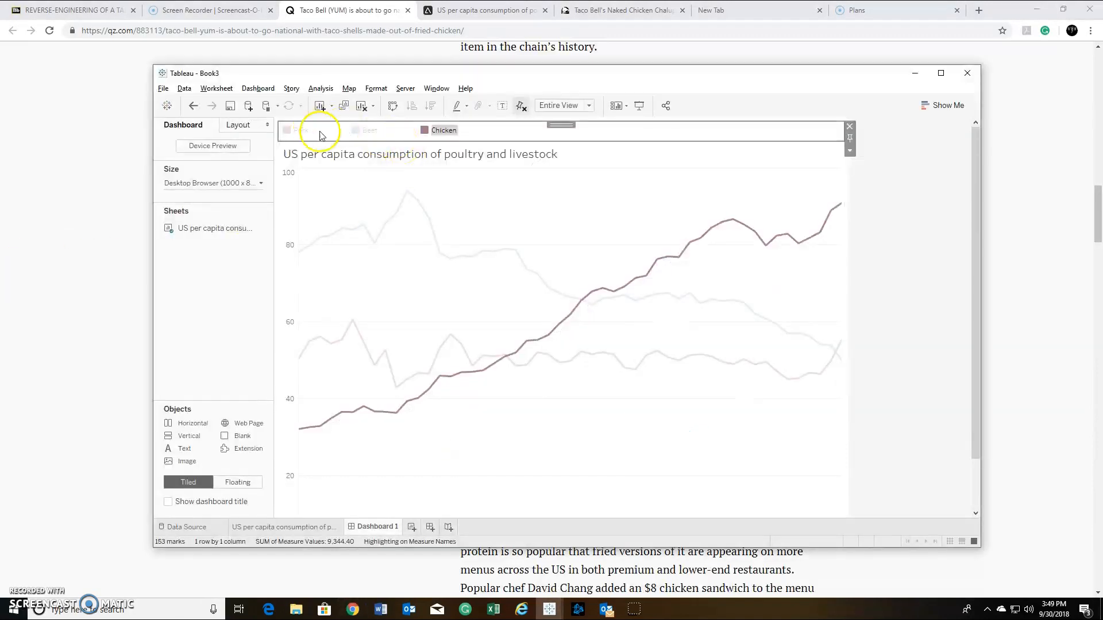
click(366, 201)
click(613, 133)
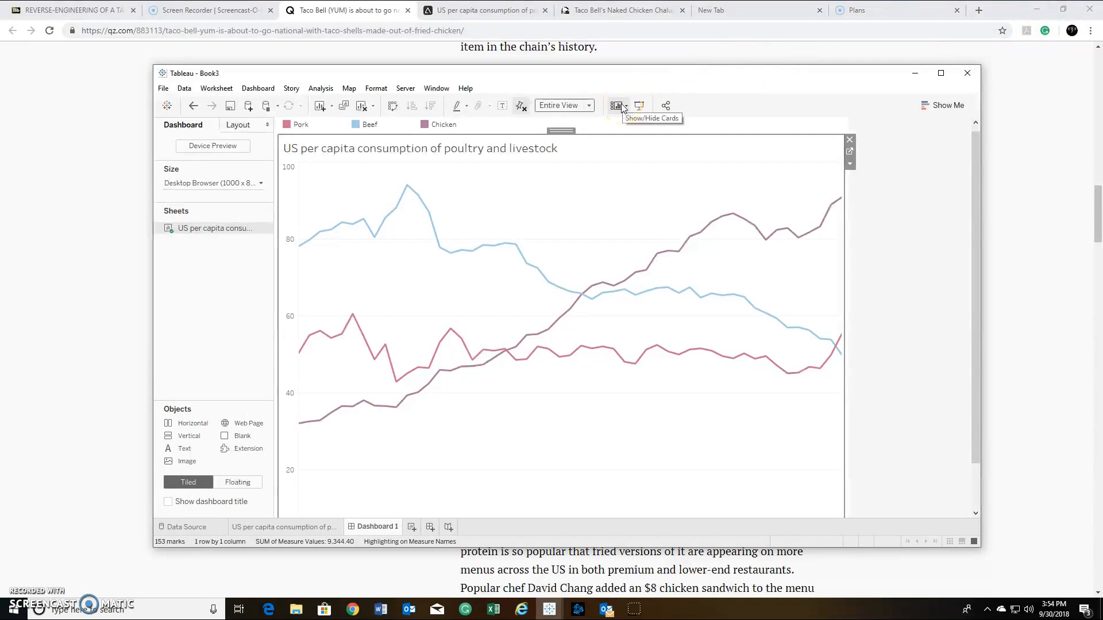
Show the dashboard in presentation mode and examine data points on the lines.
click(560, 124)
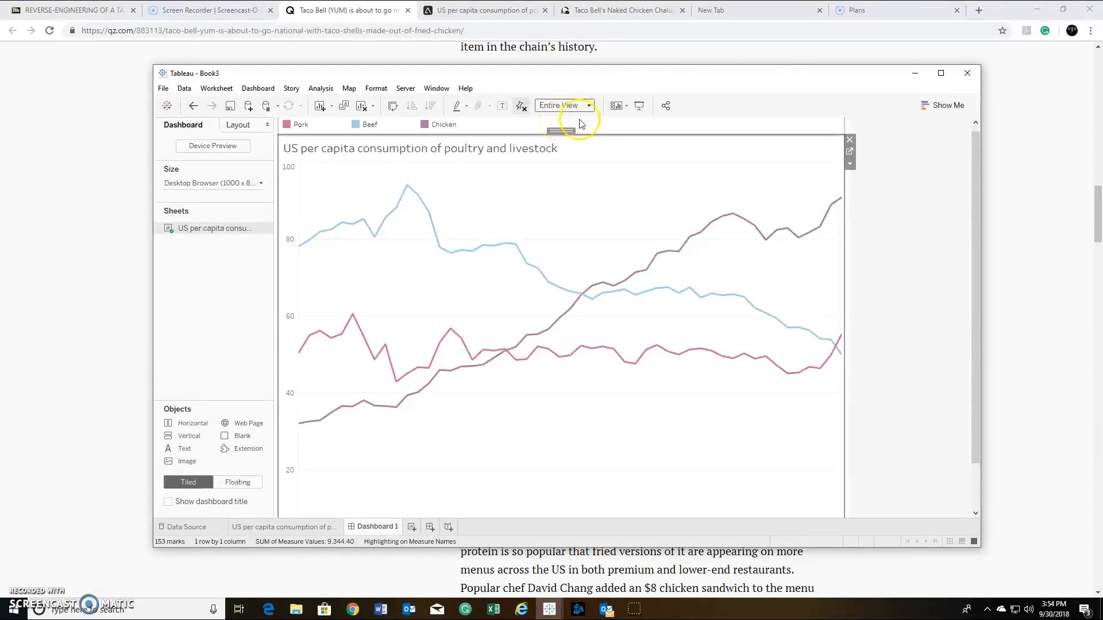
click(639, 107)
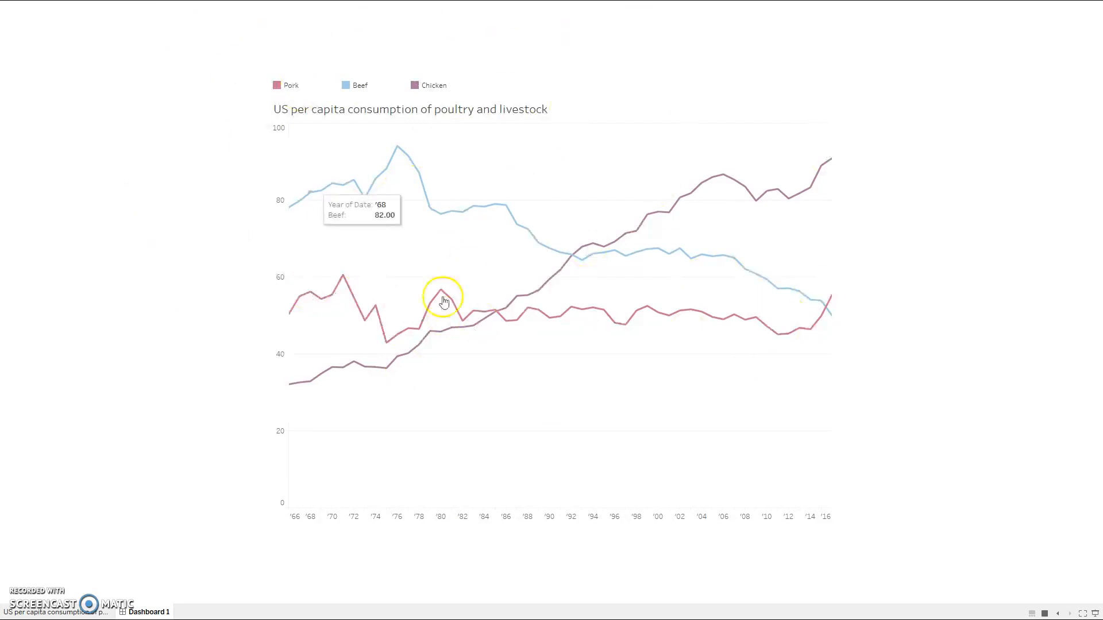
click(821, 175)
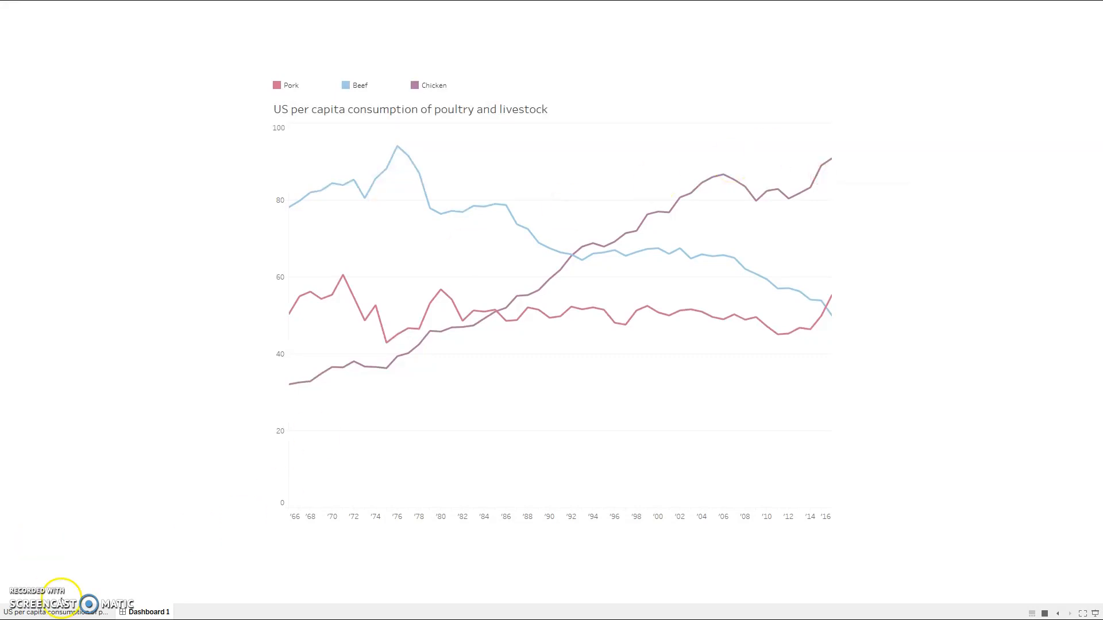